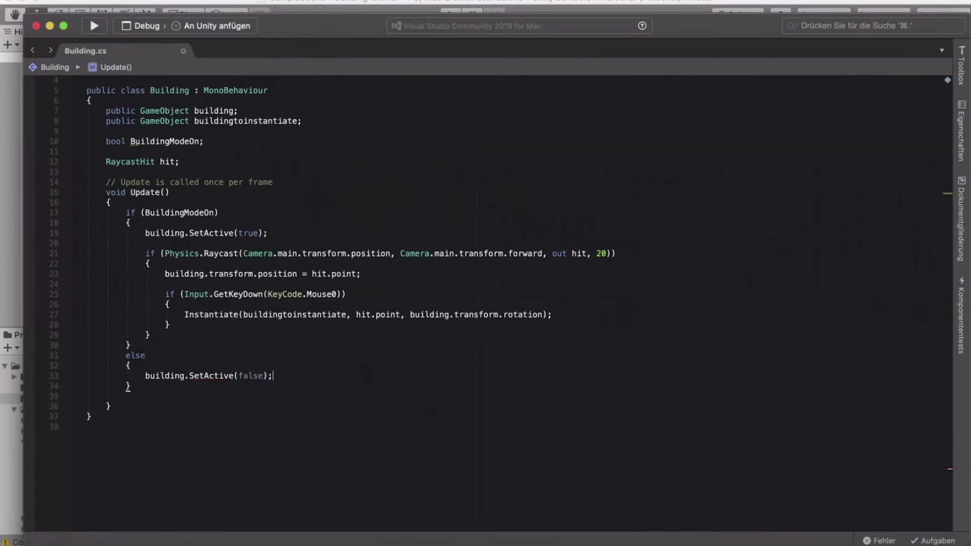
Save Building.cs from the File menu (Speichern).
{"action": "left_click", "coordinate": [117, 1]}
{"action": "left_click", "coordinate": [140, 87]}
{"action": "left_click", "coordinate": [117, 1]}
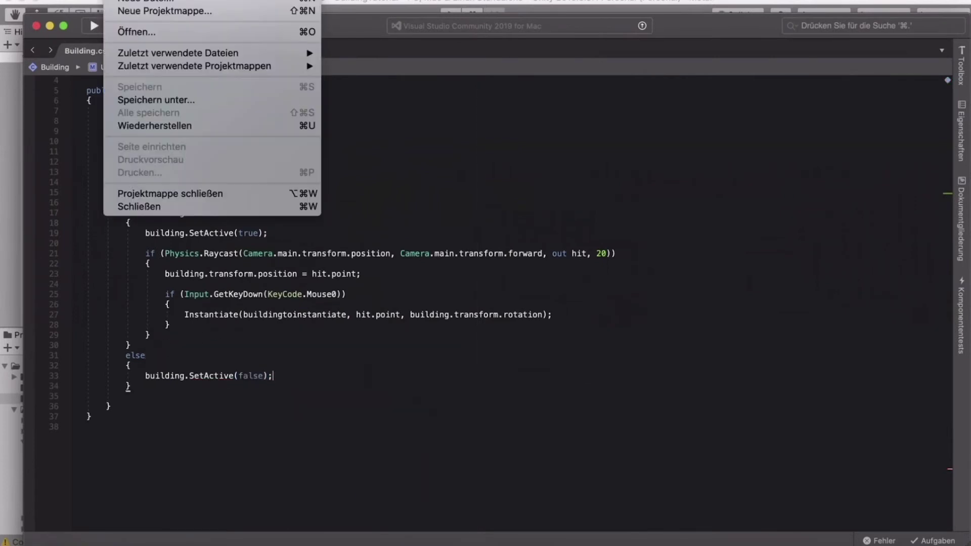
{"action": "left_click", "coordinate": [186, 411]}
Below the else block, begin an if statement calling Input.GetKeyDown using autocomplete.
{"action": "left_click", "coordinate": [183, 375]}
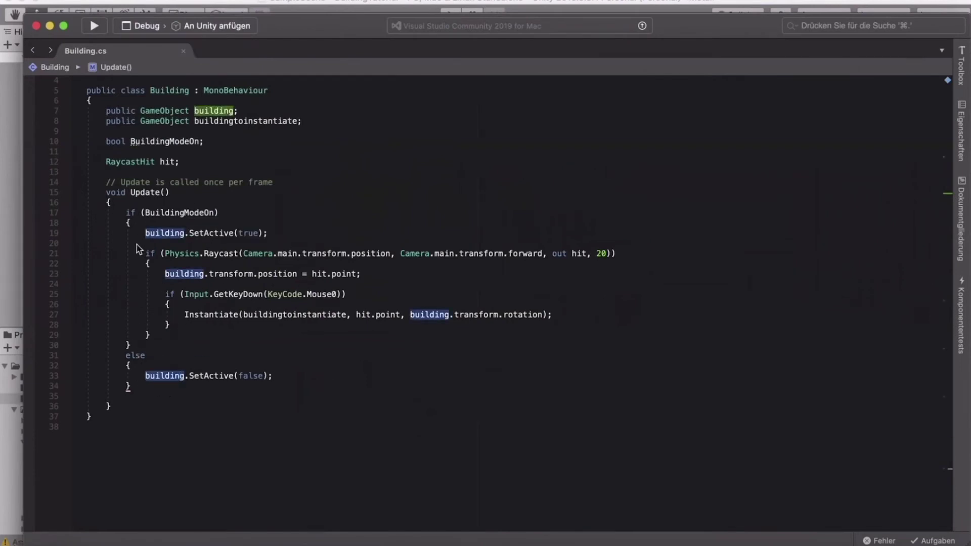
{"action": "left_click", "coordinate": [135, 388]}
{"action": "key", "text": "Return"}
{"action": "key", "text": "Return"}
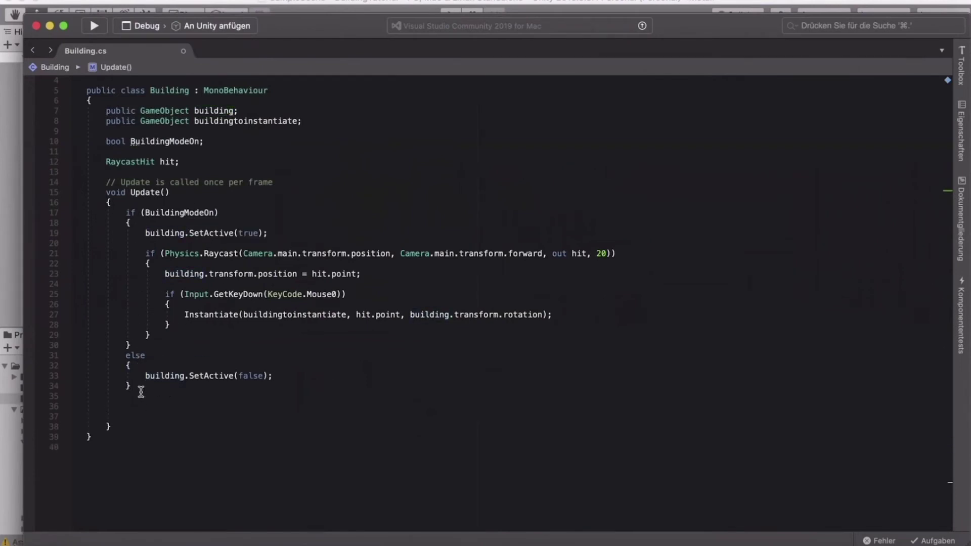
{"action": "scroll", "coordinate": [144, 404], "scroll_direction": "down", "scroll_amount": 2}
{"action": "type", "text": "if"}
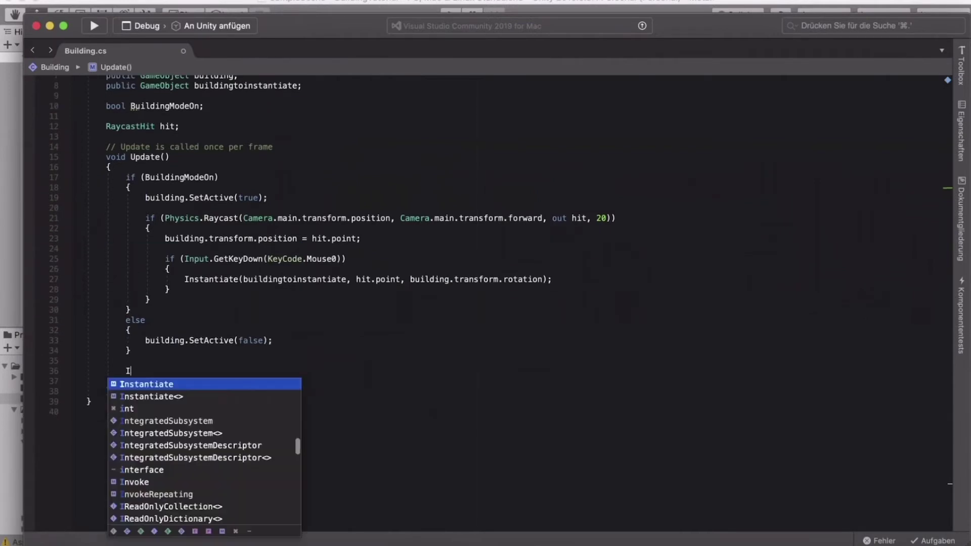
{"action": "type", "text": " (i"}
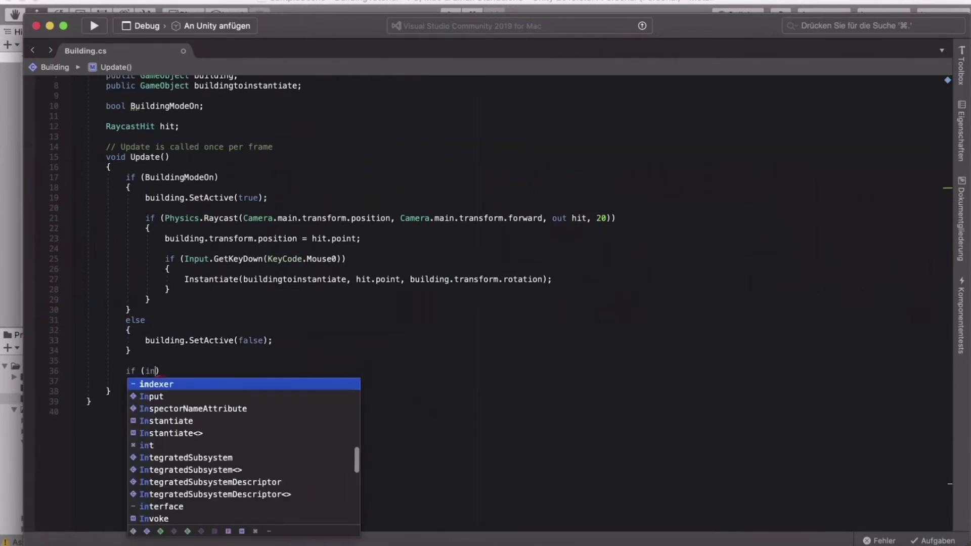
{"action": "type", "text": "np"}
{"action": "key", "text": "Return"}
{"action": "type", "text": ".get"}
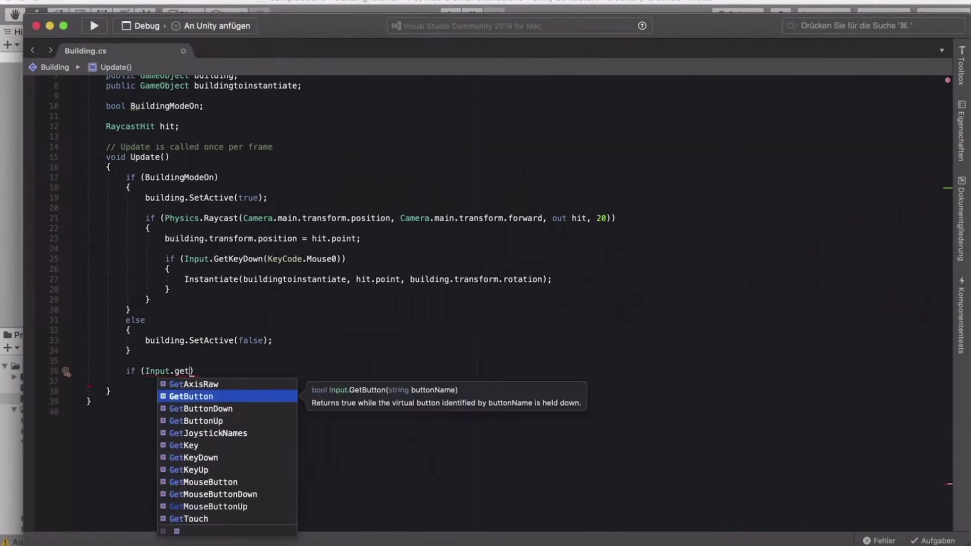
{"action": "type", "text": "keyd"}
{"action": "key", "text": "Return"}
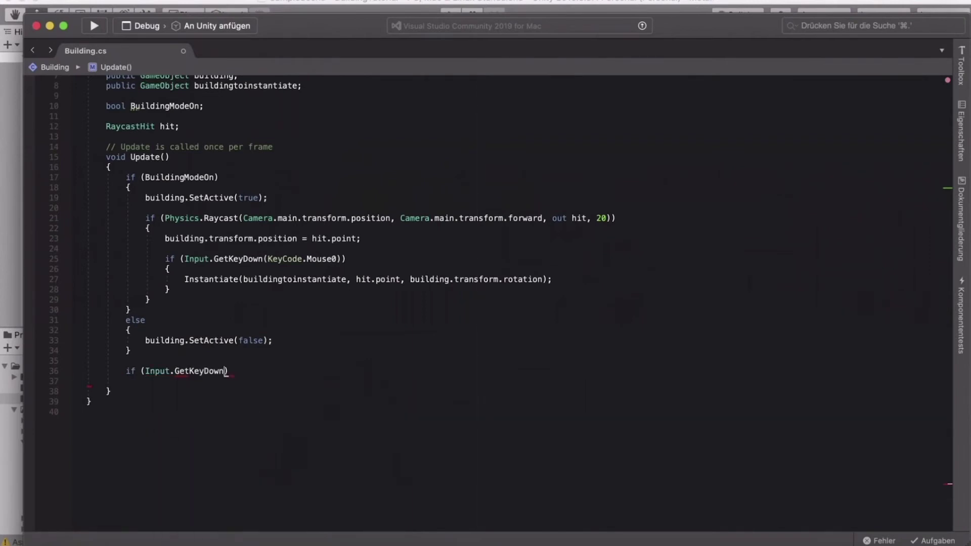
Pass KeyCode.A as the key and give the if an empty code block.
{"action": "type", "text": "("}
{"action": "key", "text": "Return"}
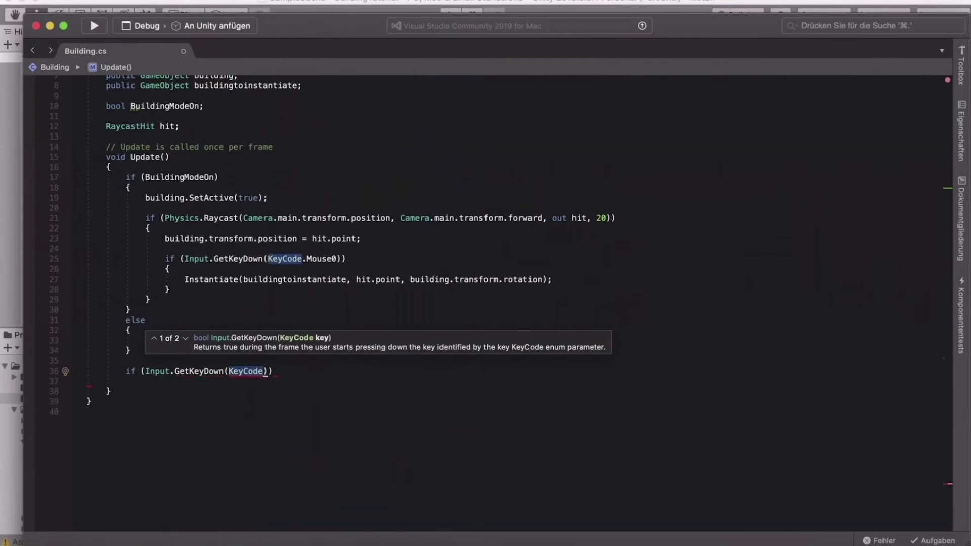
{"action": "type", "text": "a"}
{"action": "key", "text": "BackSpace"}
{"action": "type", "text": ".A)"}
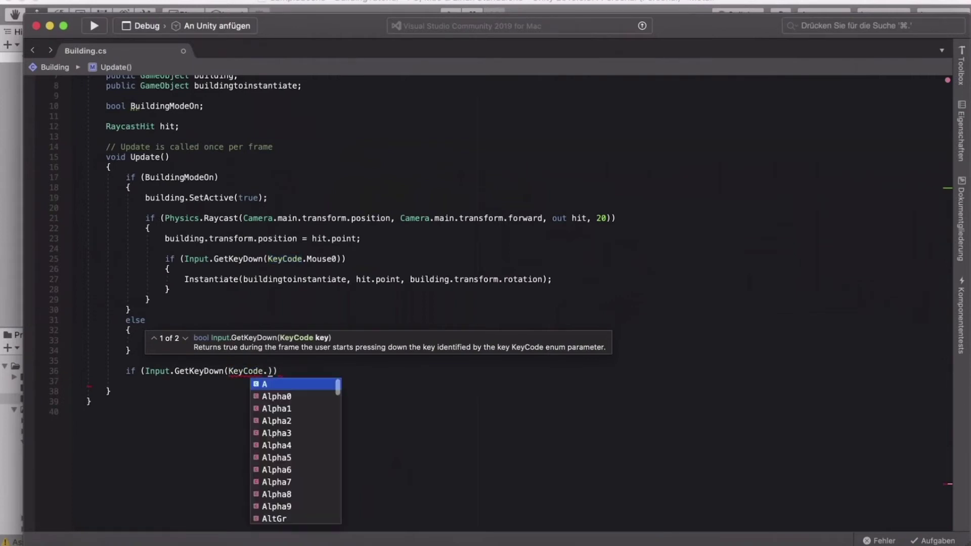
{"action": "type", "text": ")"}
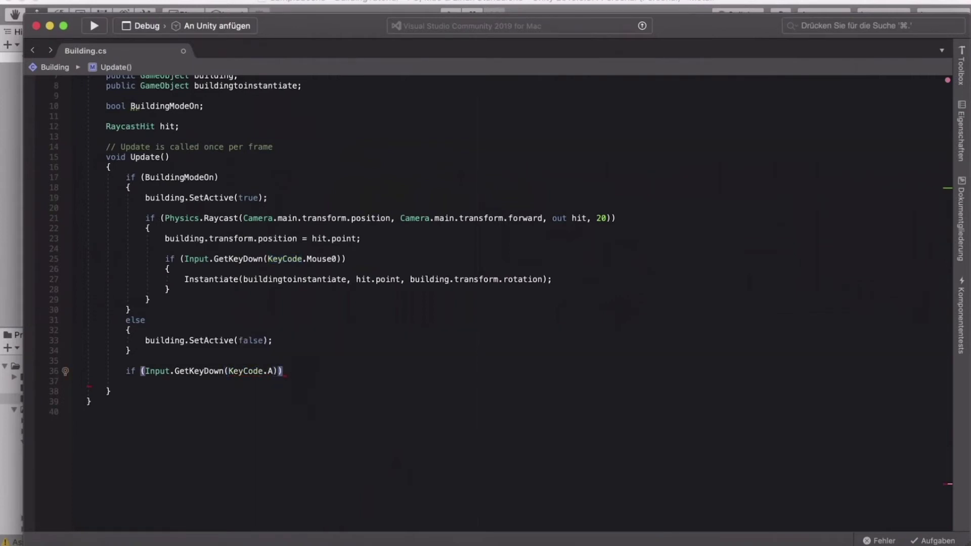
{"action": "type", "text": "{"}
{"action": "key", "text": "Return"}
{"action": "scroll", "coordinate": [170, 387], "scroll_direction": "down", "scroll_amount": 1}
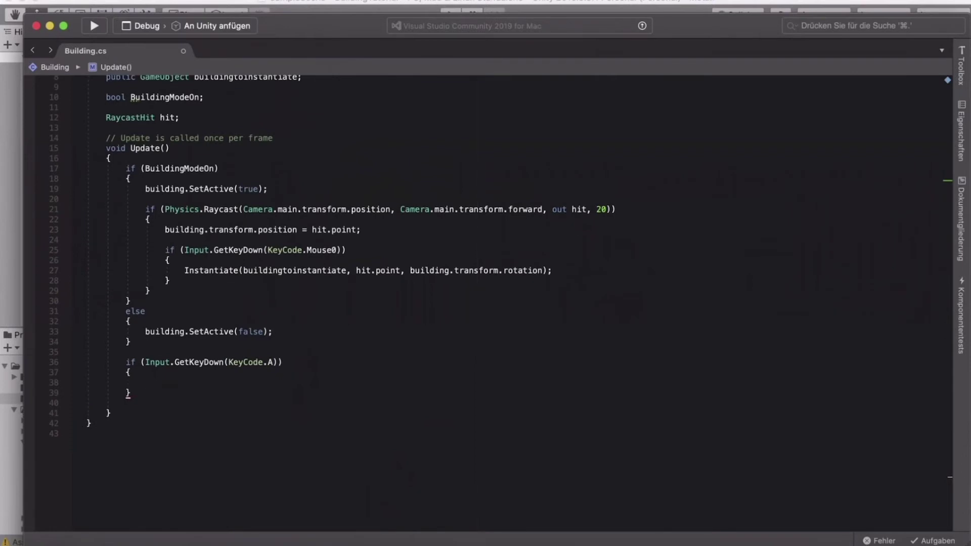
Inside the A-key block, write BuildingModeOn = true;.
{"action": "type", "text": "bui"}
{"action": "key", "text": "Down"}
{"action": "key", "text": "Return"}
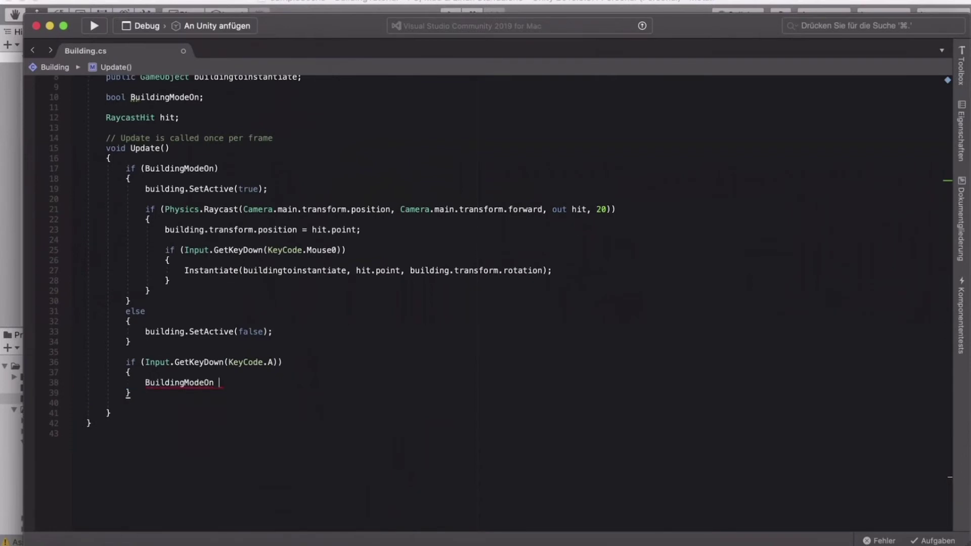
{"action": "type", "text": "= true;"}
Duplicate the KeyCode.A if-block directly below itself.
{"action": "left_click", "coordinate": [165, 392]}
{"action": "left_click_drag", "start_coordinate": [148, 393], "coordinate": [126, 363]}
{"action": "key", "text": "super+c"}
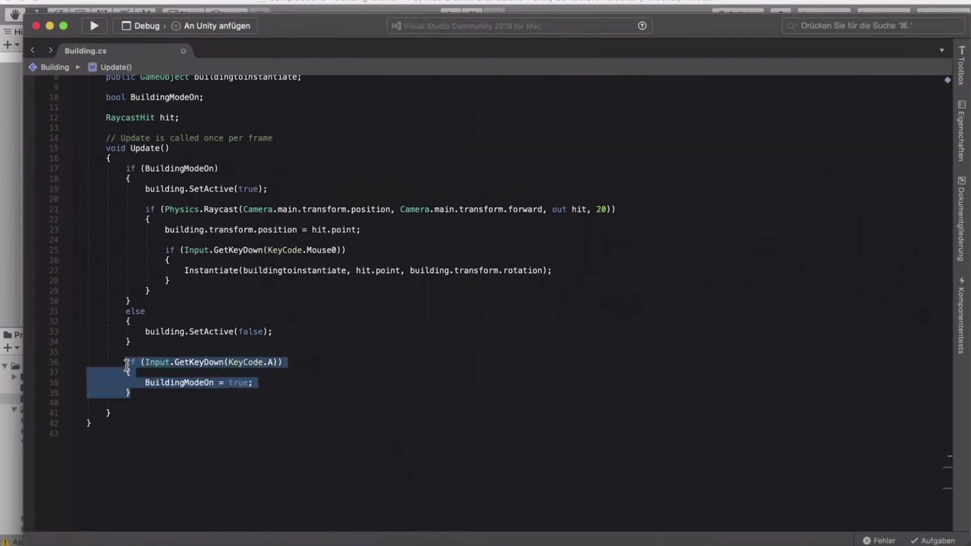
{"action": "left_click", "coordinate": [147, 402]}
{"action": "key", "text": "Return"}
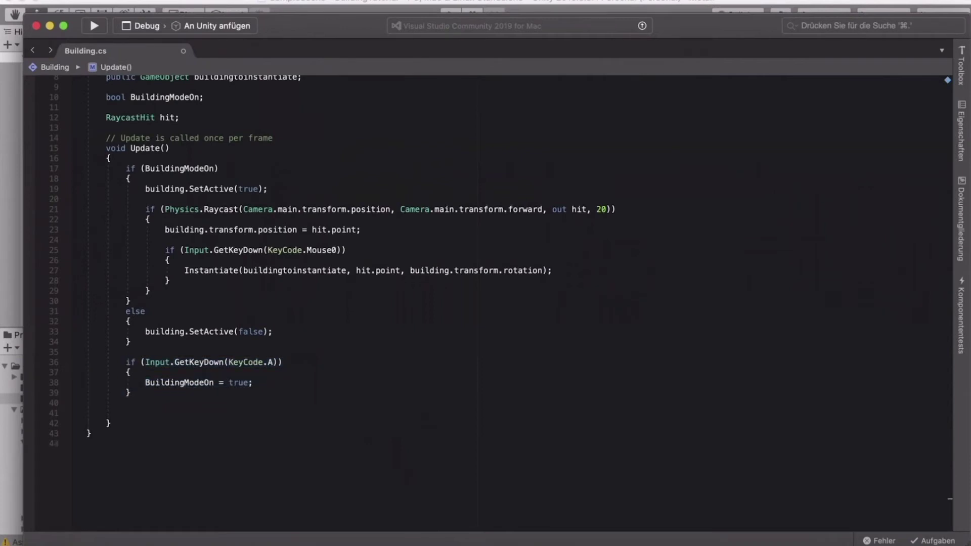
{"action": "key", "text": "super+v"}
Change the copy to check KeyCode.X and set BuildingModeOn = false.
{"action": "left_click", "coordinate": [272, 413]}
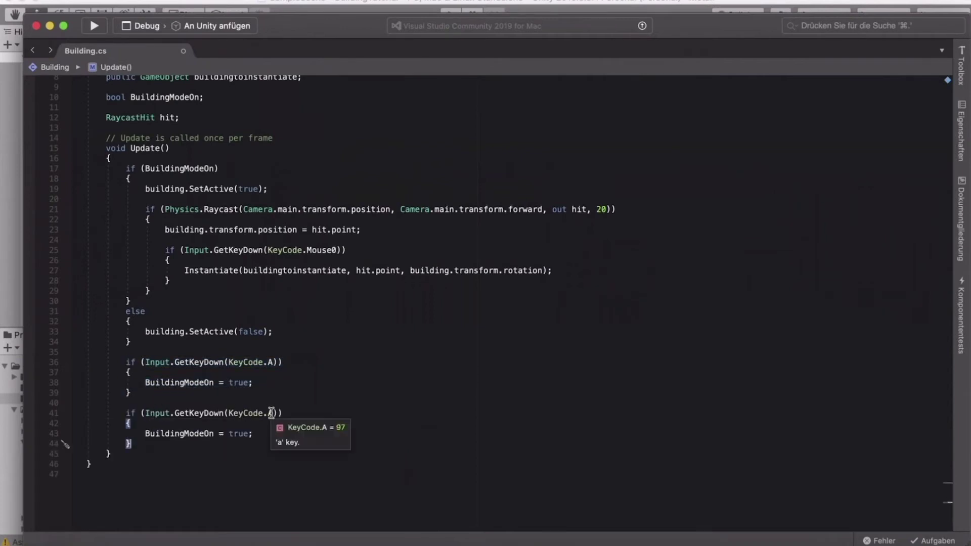
{"action": "key", "text": "BackSpace"}
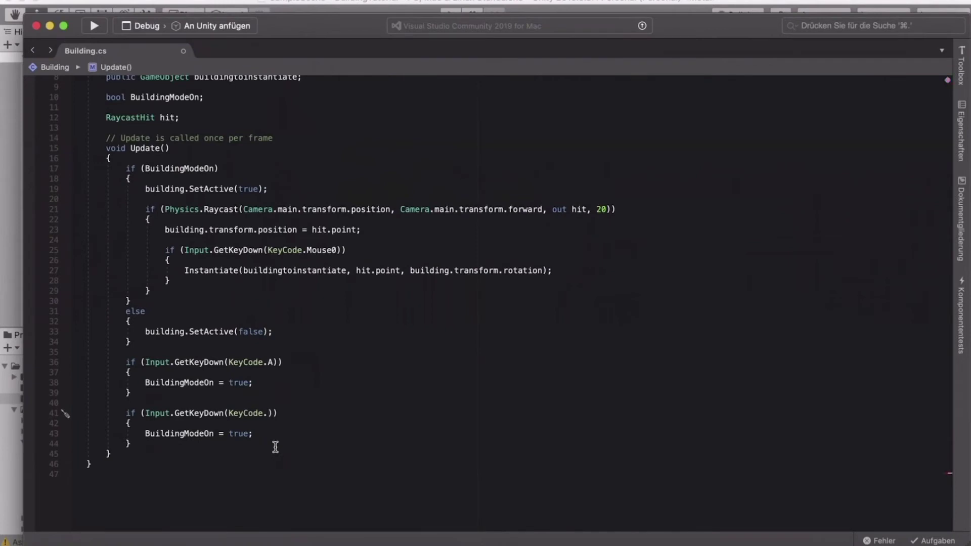
{"action": "type", "text": "X"}
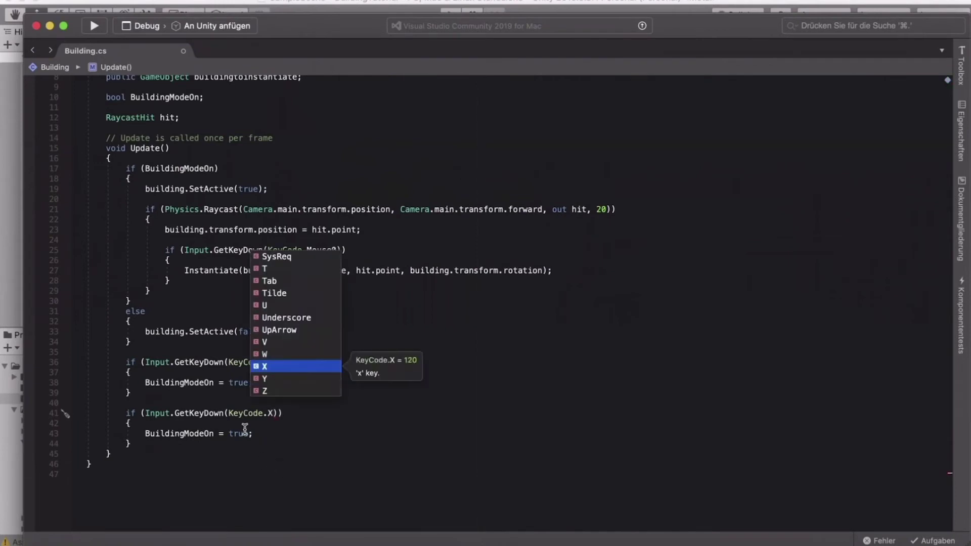
{"action": "left_click", "coordinate": [244, 433]}
{"action": "key", "text": "BackSpace"}
{"action": "key", "text": "BackSpace"}
{"action": "key", "text": "BackSpace"}
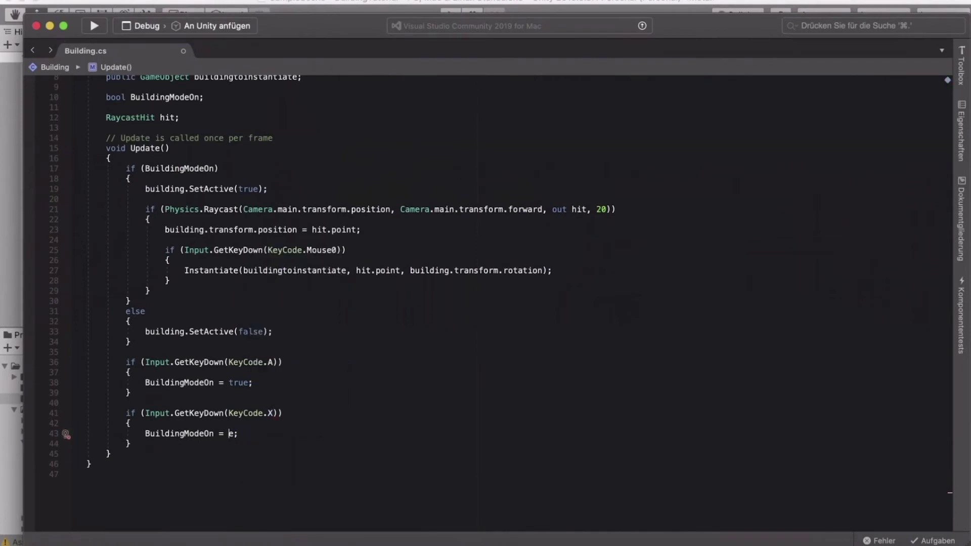
{"action": "type", "text": "fale"}
{"action": "key", "text": "BackSpace"}
{"action": "type", "text": "s"}
Save Building.cs via File > Speichern.
{"action": "left_click", "coordinate": [121, 1]}
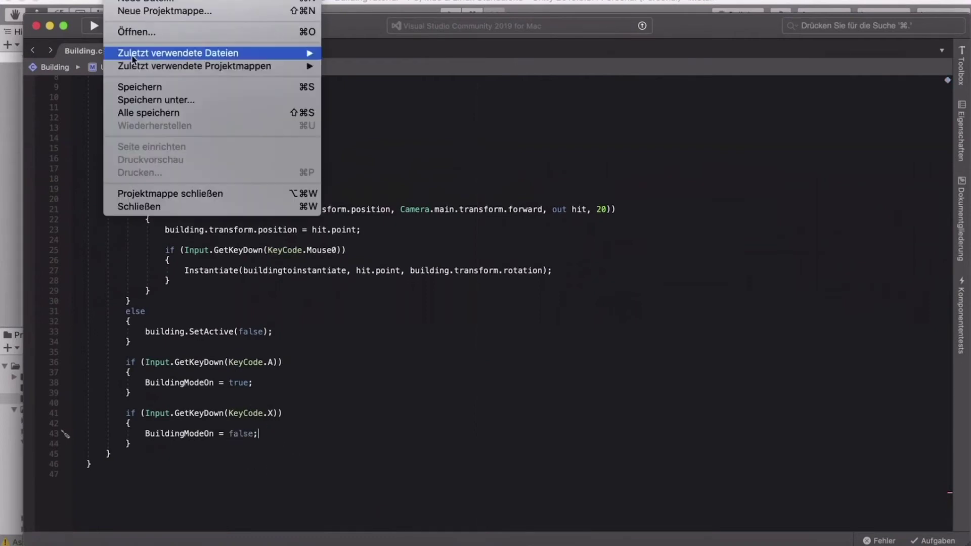
{"action": "left_click", "coordinate": [139, 86]}
{"action": "left_click", "coordinate": [121, 1]}
{"action": "key", "text": "Escape"}
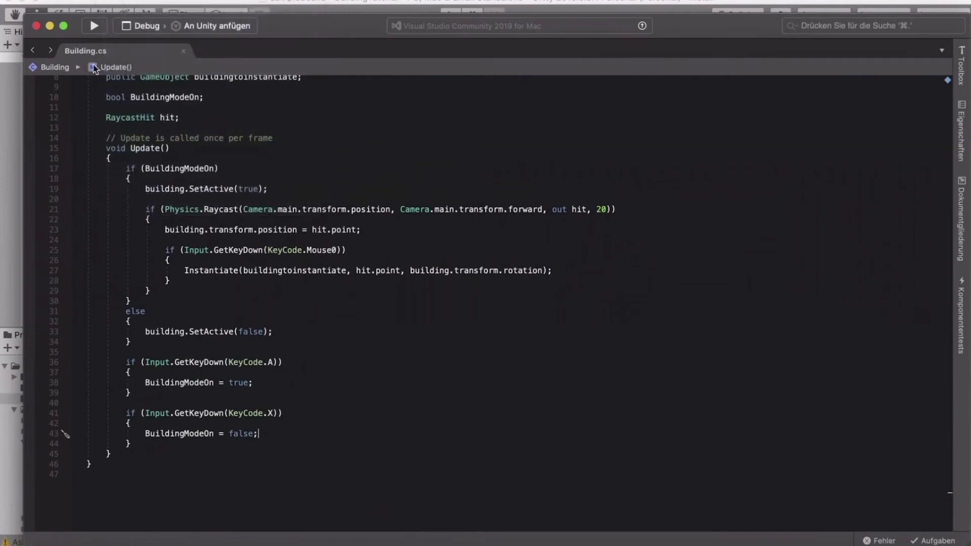
Back in Unity, attach the Building script to FPSController.
{"action": "left_click", "coordinate": [50, 26]}
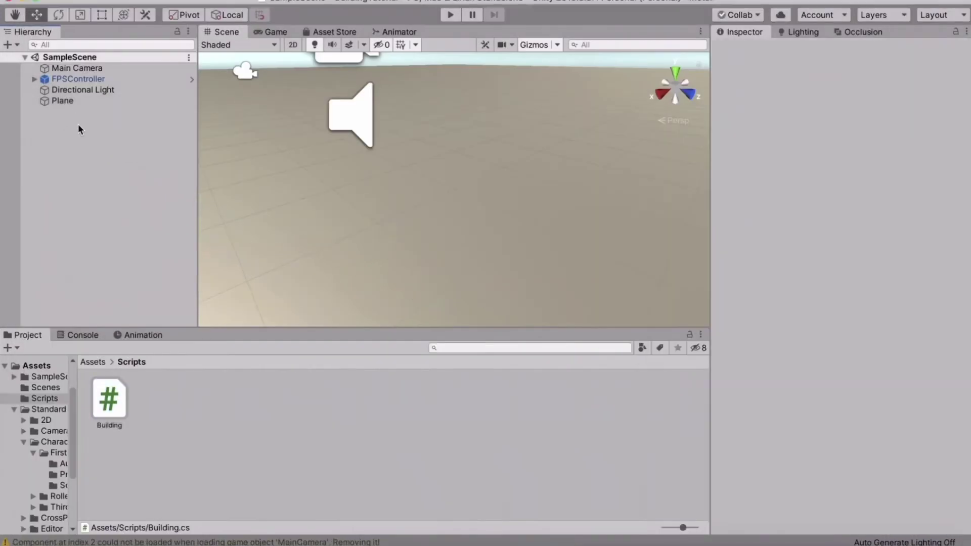
{"action": "left_click", "coordinate": [82, 77]}
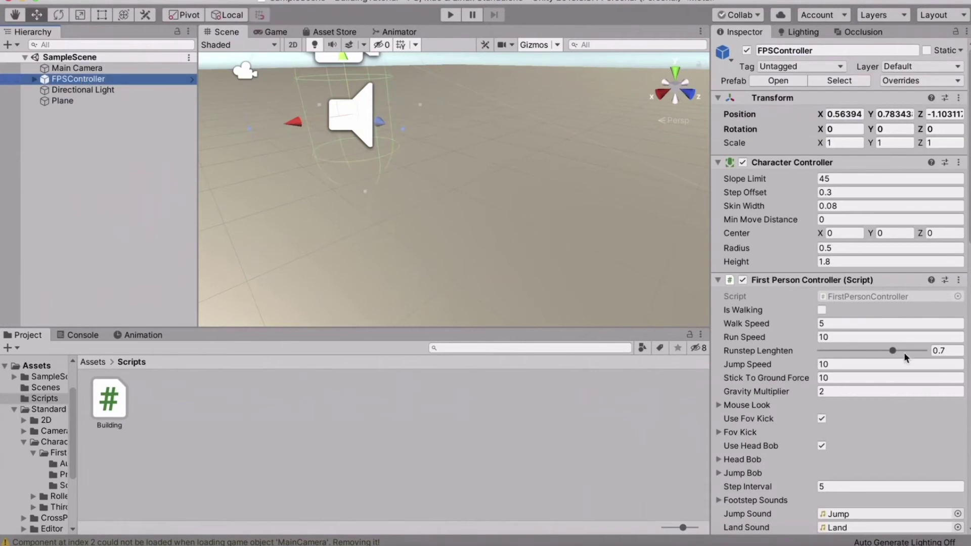
{"action": "scroll", "coordinate": [903, 352], "scroll_direction": "down", "scroll_amount": 15}
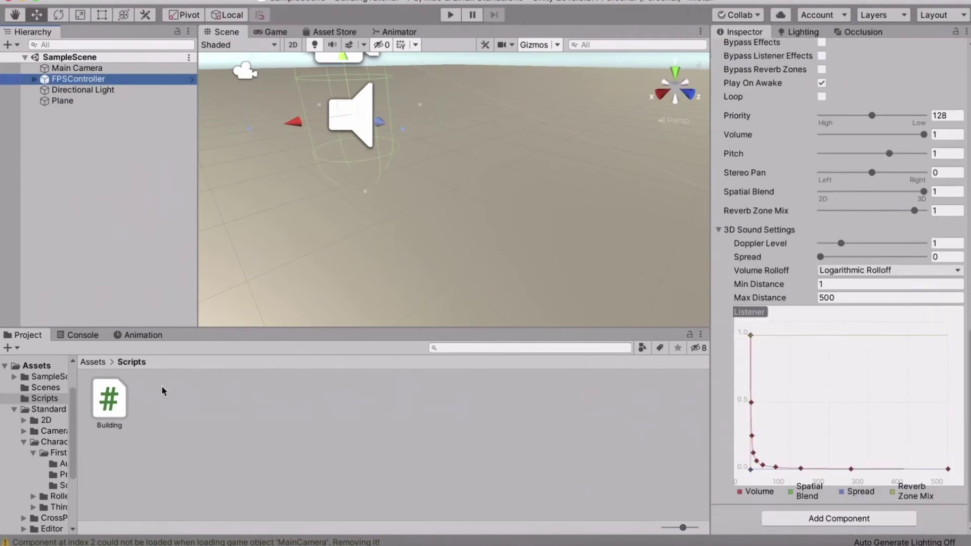
{"action": "left_click", "coordinate": [111, 406]}
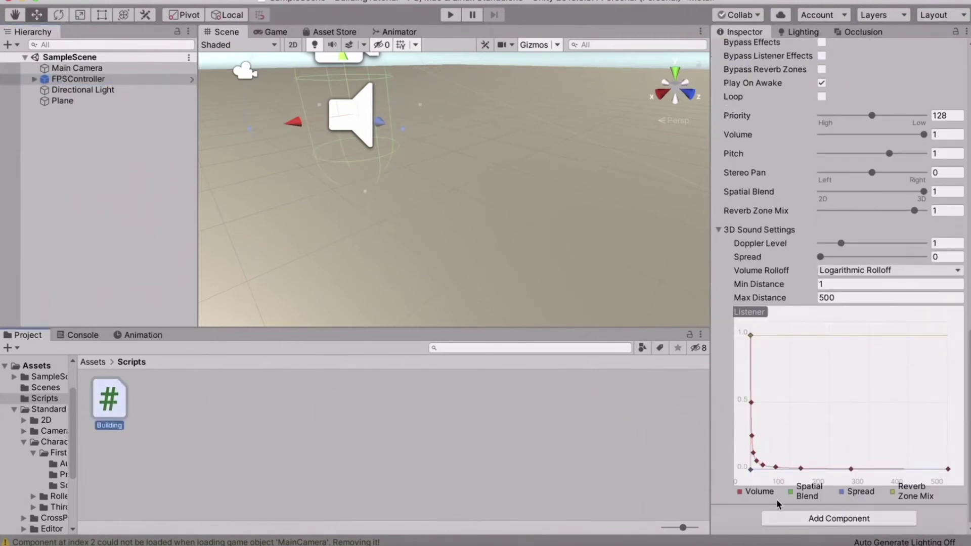
{"action": "left_click_drag", "start_coordinate": [124, 405], "coordinate": [730, 507]}
Deactivate the Main Camera object.
{"action": "scroll", "coordinate": [871, 374], "scroll_direction": "down", "scroll_amount": 2}
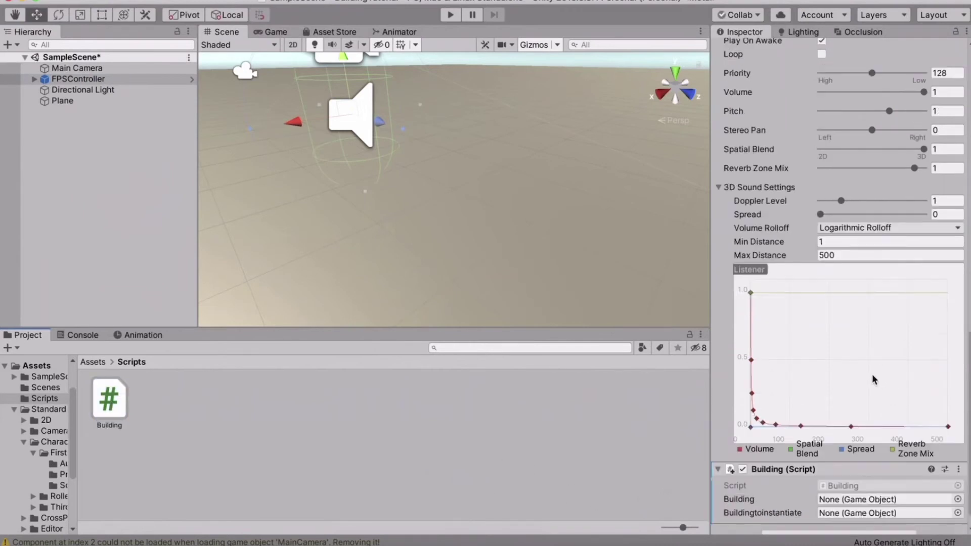
{"action": "left_click", "coordinate": [76, 68]}
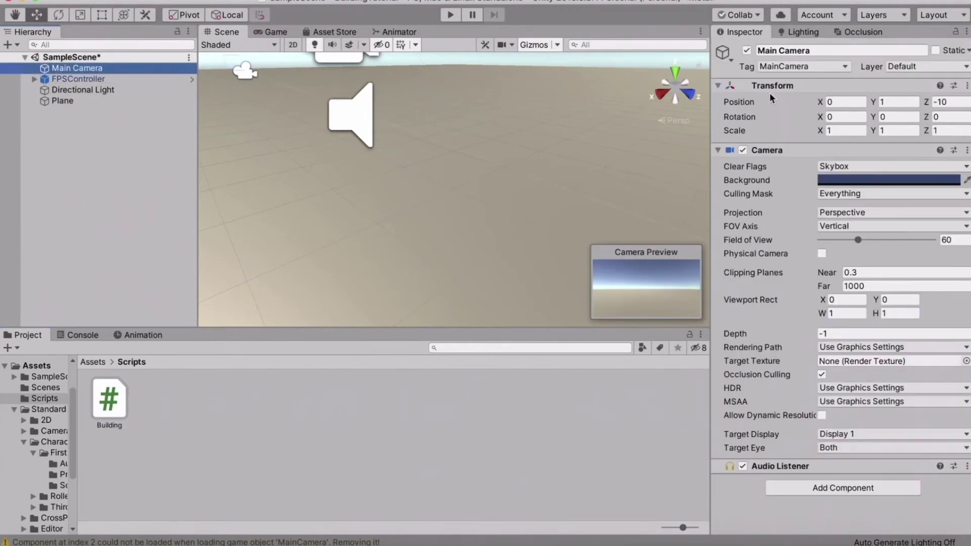
{"action": "left_click", "coordinate": [747, 50]}
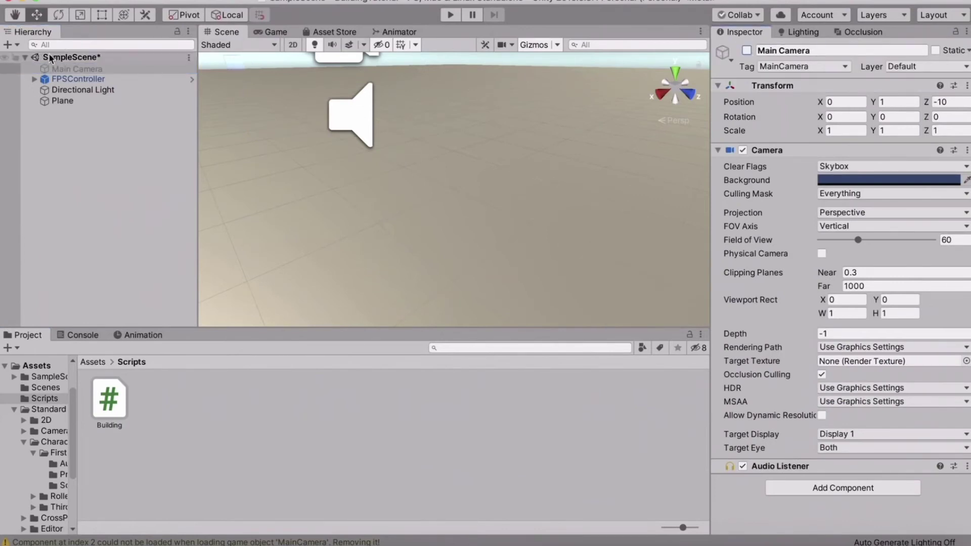
Confirm FirstPersonCharacter under FPSController keeps the MainCamera tag.
{"action": "left_click", "coordinate": [35, 71]}
{"action": "left_click", "coordinate": [33, 79]}
{"action": "left_click", "coordinate": [94, 90]}
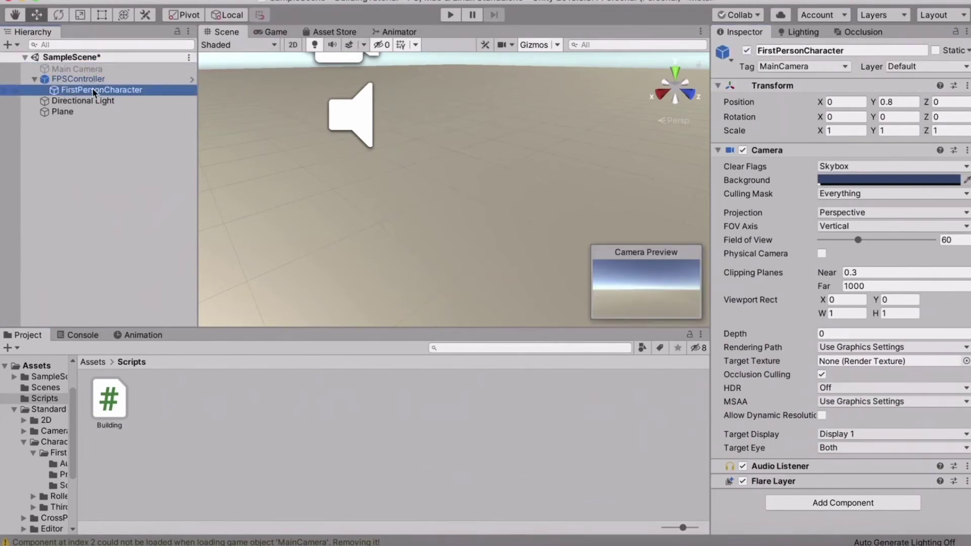
{"action": "left_click", "coordinate": [787, 67]}
{"action": "left_click", "coordinate": [790, 70]}
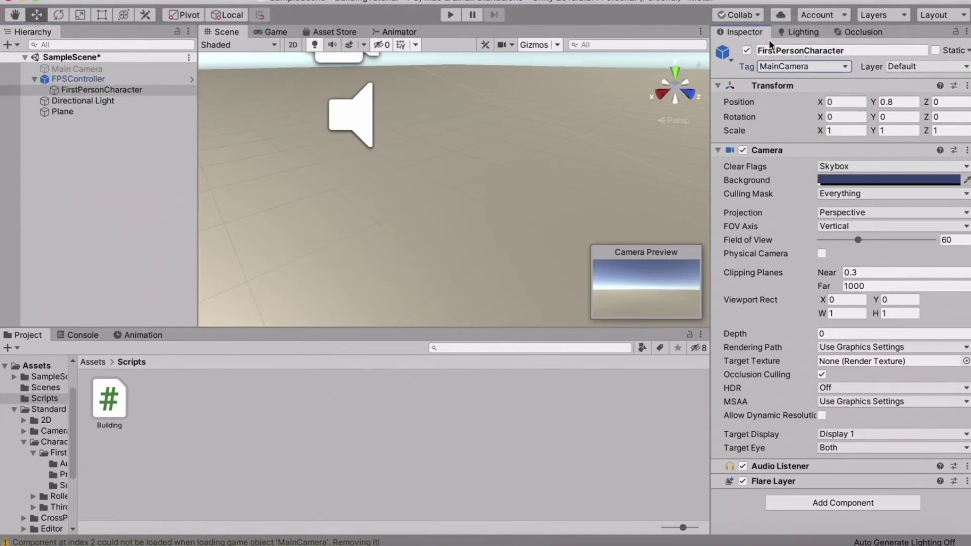
{"action": "left_click", "coordinate": [791, 67]}
{"action": "left_click", "coordinate": [805, 68]}
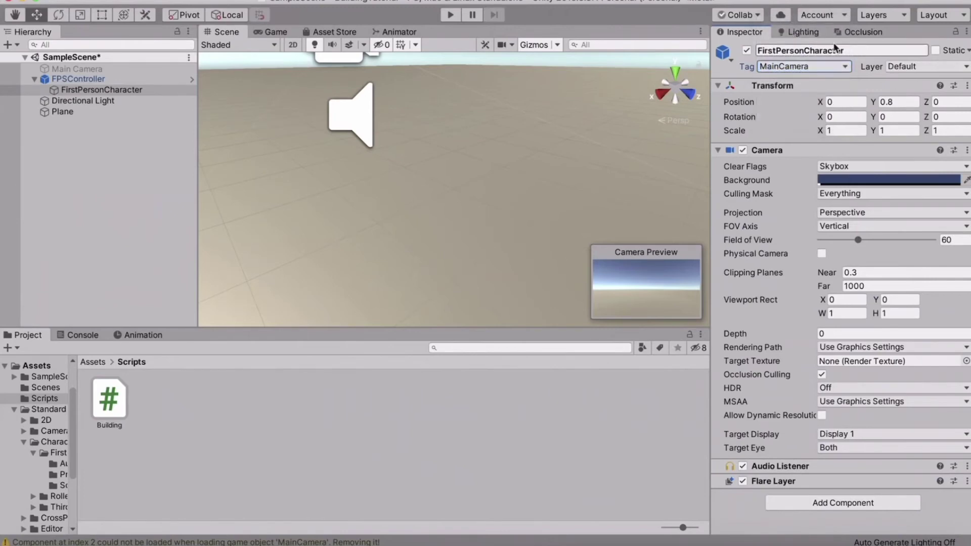
Check FPSController's Building (Script) and return to the top-level Assets folder.
{"action": "left_click", "coordinate": [77, 79]}
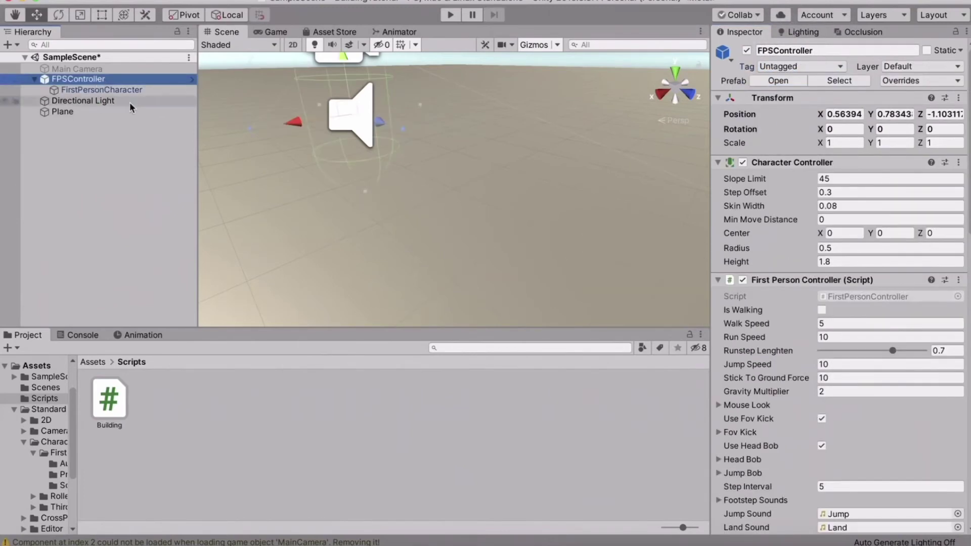
{"action": "scroll", "coordinate": [796, 316], "scroll_direction": "down", "scroll_amount": 10}
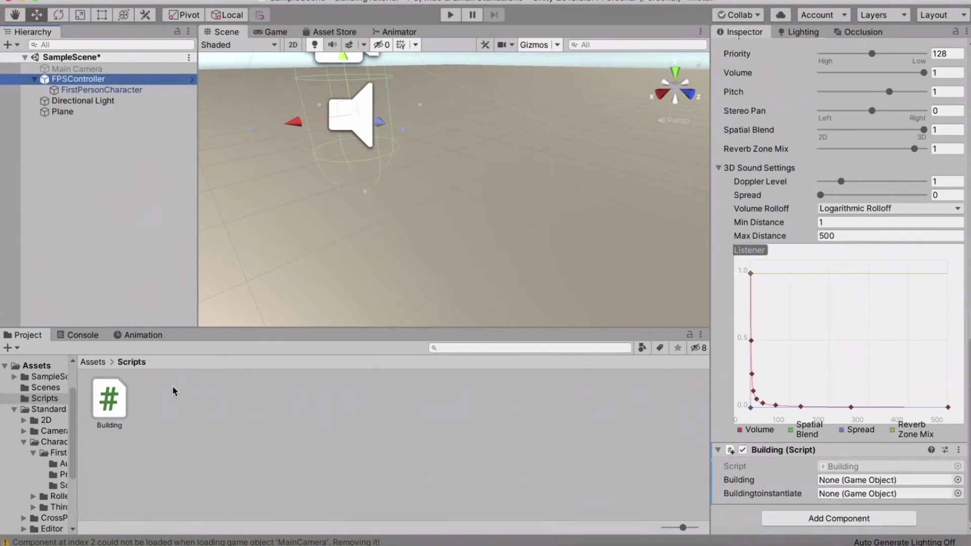
{"action": "left_click", "coordinate": [92, 362]}
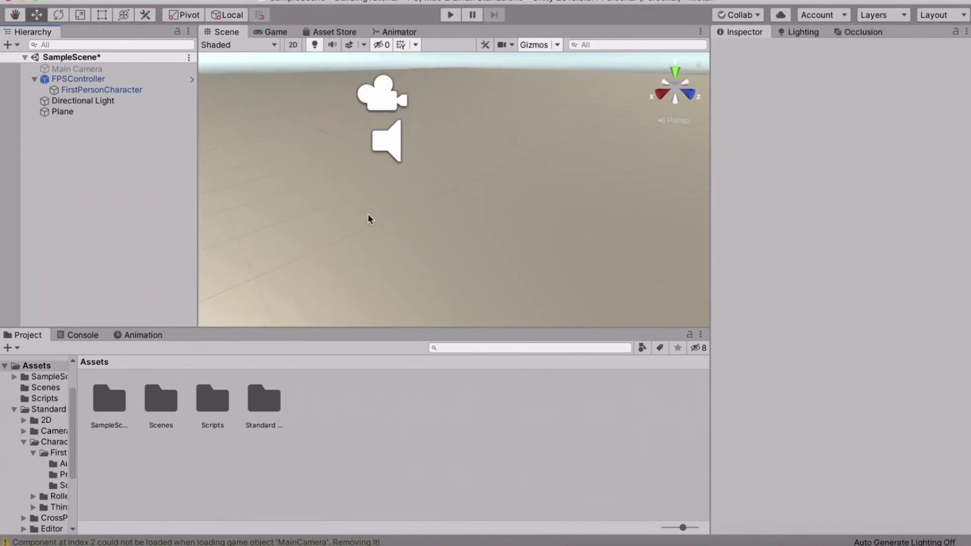
Create an empty game object named BuildingWall.
{"action": "right_click", "coordinate": [72, 177]}
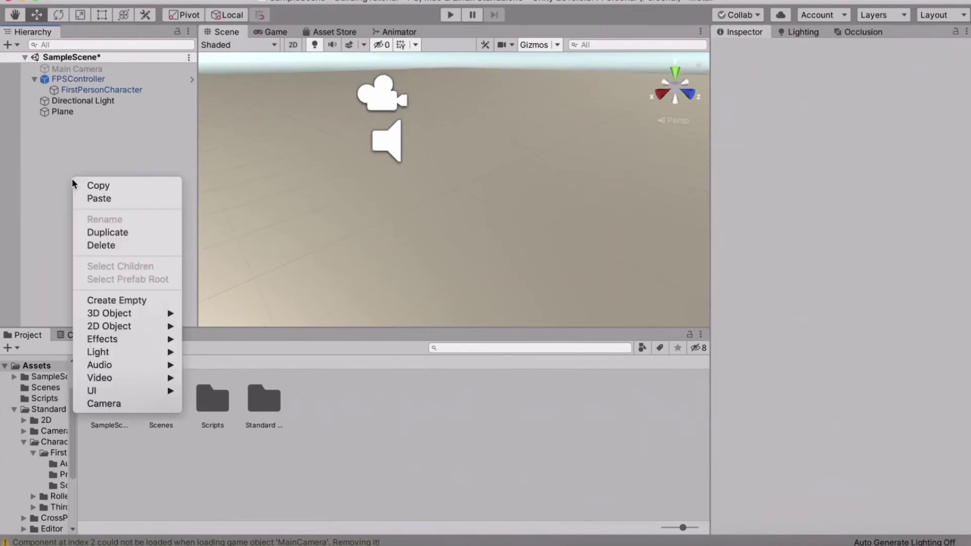
{"action": "left_click", "coordinate": [114, 298]}
{"action": "left_click", "coordinate": [815, 50]}
{"action": "key", "text": "BackSpace"}
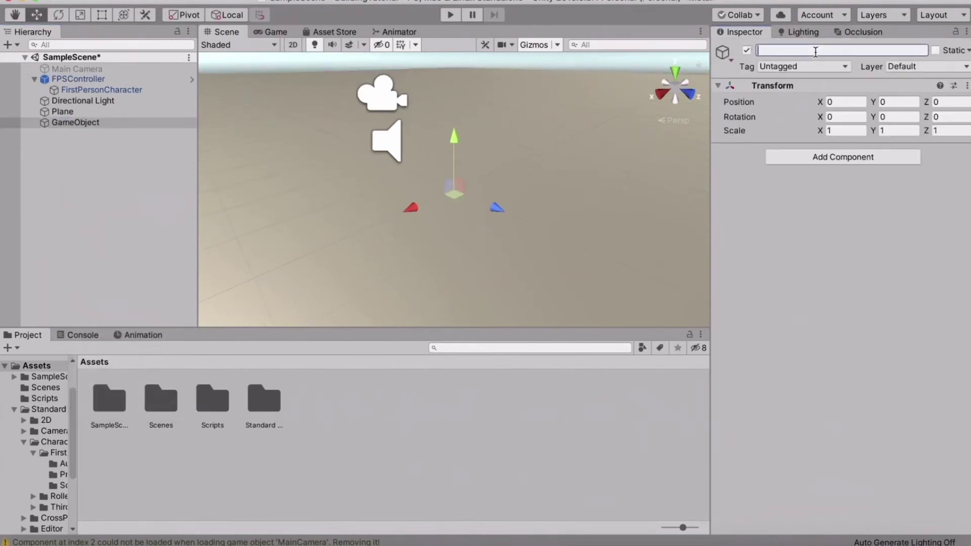
{"action": "type", "text": "BuildingWall"}
{"action": "left_click", "coordinate": [115, 157]}
Add a 3D cylinder and parent it under BuildingWall.
{"action": "right_click", "coordinate": [102, 192]}
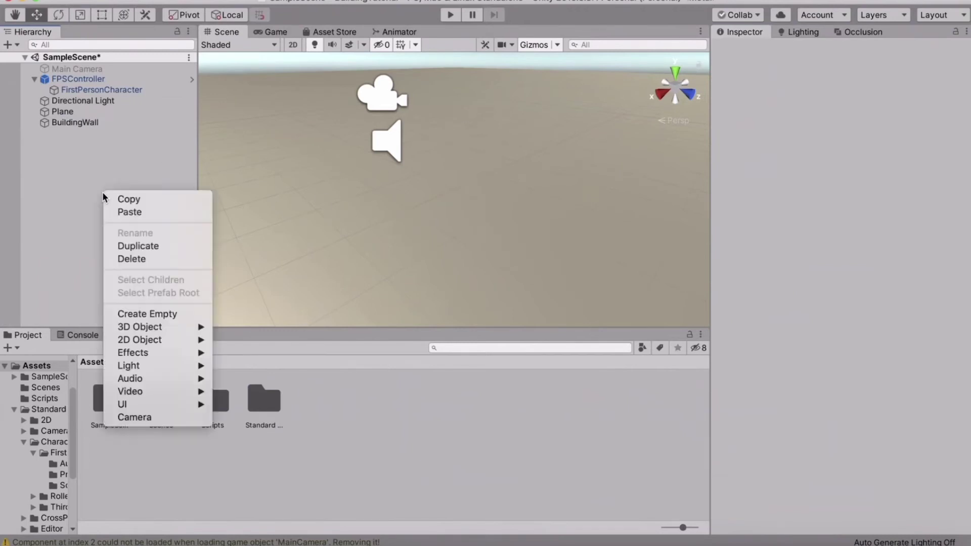
{"action": "mouse_move", "coordinate": [142, 327]}
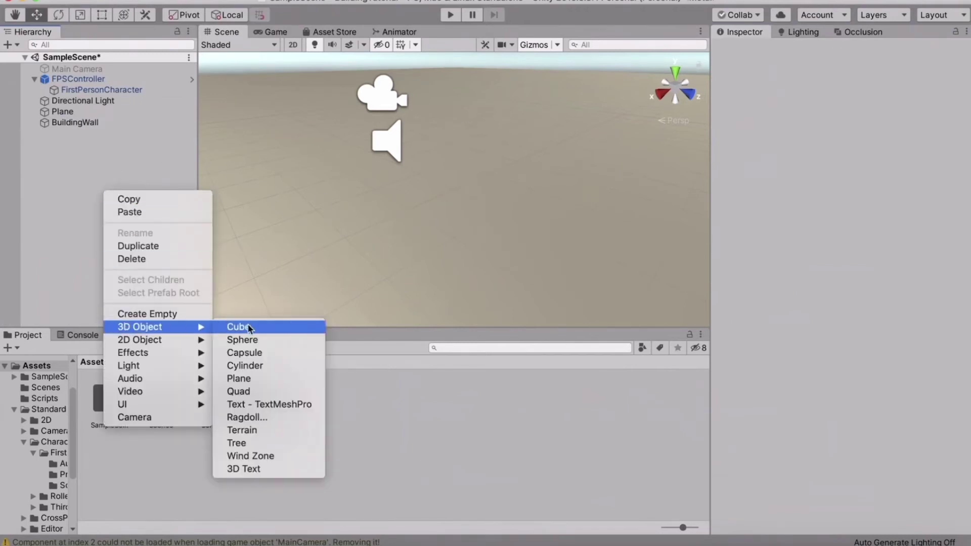
{"action": "left_click", "coordinate": [244, 365]}
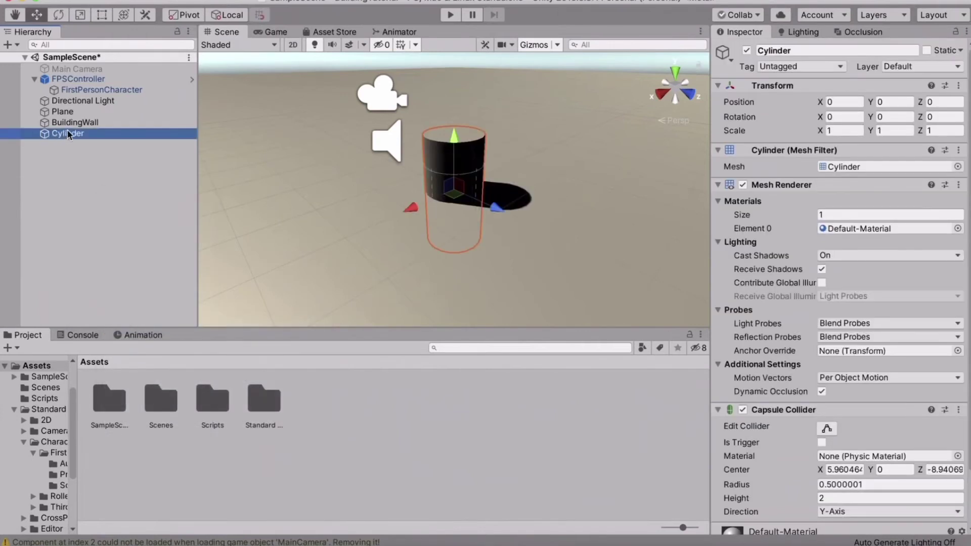
{"action": "left_click_drag", "start_coordinate": [62, 133], "coordinate": [73, 122]}
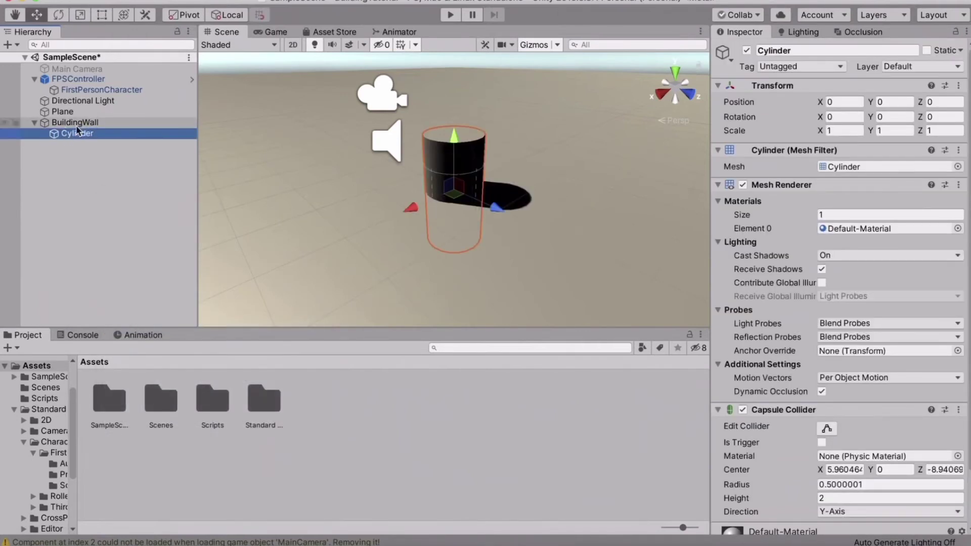
Set the Cylinder's Scale X and Z to 0.5.
{"action": "left_click", "coordinate": [70, 124]}
{"action": "left_click", "coordinate": [80, 132]}
{"action": "key", "text": "Up"}
{"action": "left_click", "coordinate": [80, 133]}
{"action": "scroll", "coordinate": [367, 186], "scroll_direction": "down", "scroll_amount": 3}
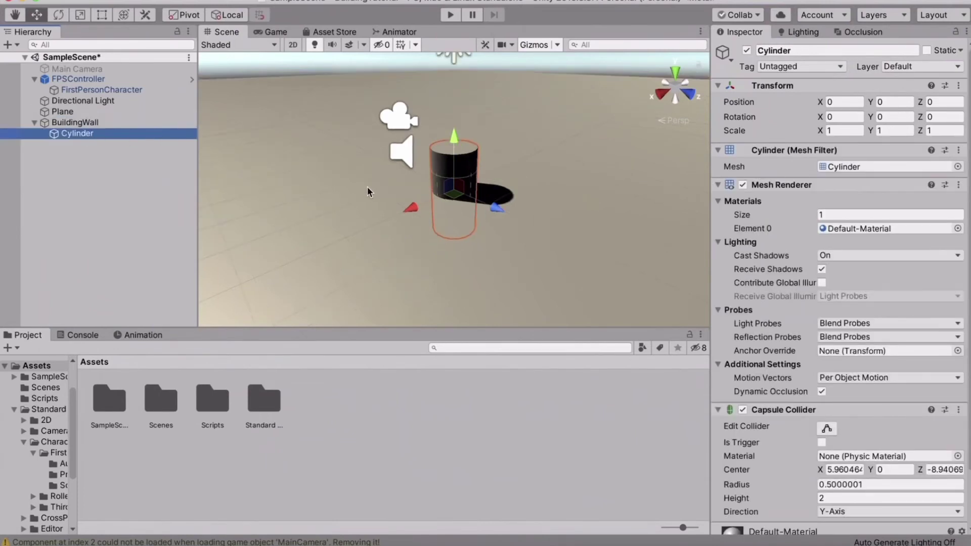
{"action": "left_click", "coordinate": [842, 131]}
{"action": "key", "text": "BackSpace"}
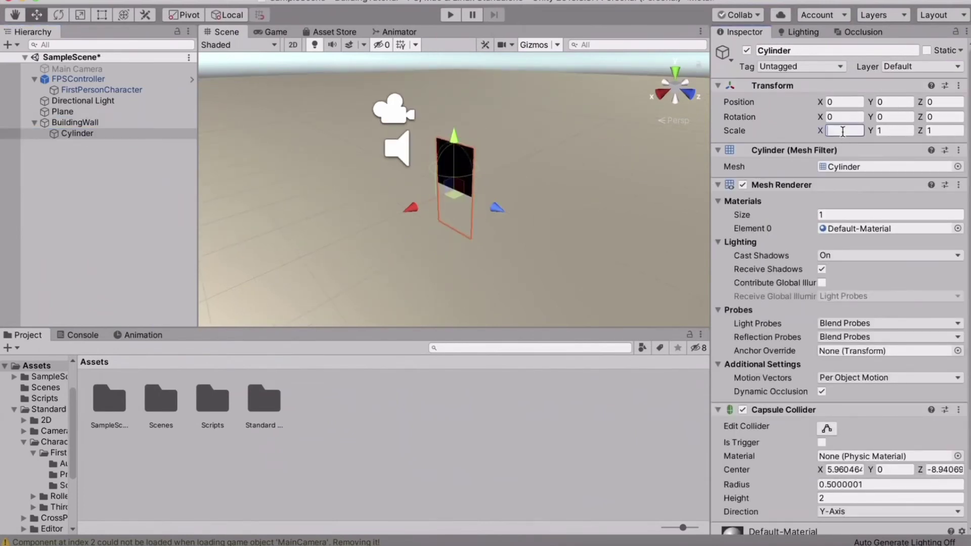
{"action": "type", "text": "0.5"}
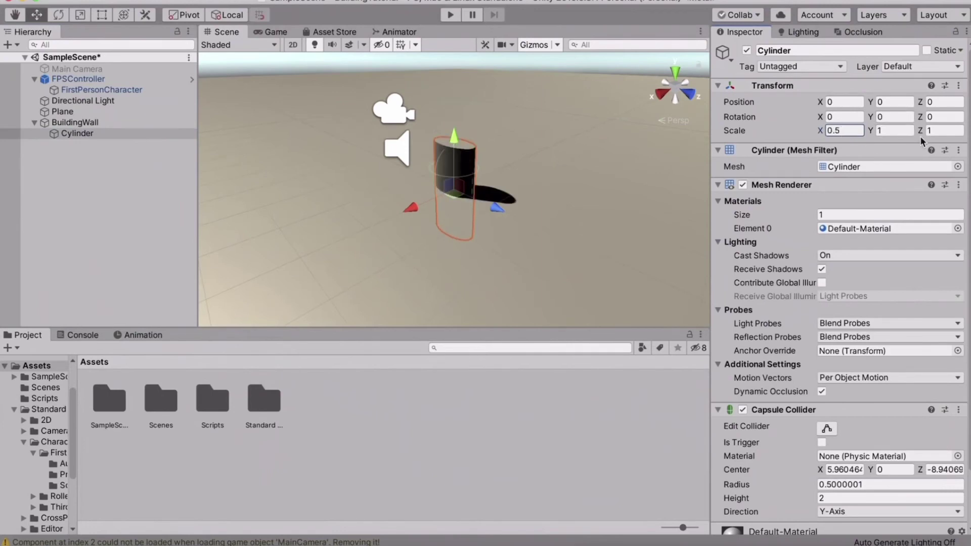
{"action": "left_click", "coordinate": [934, 130]}
{"action": "type", "text": "0.5"}
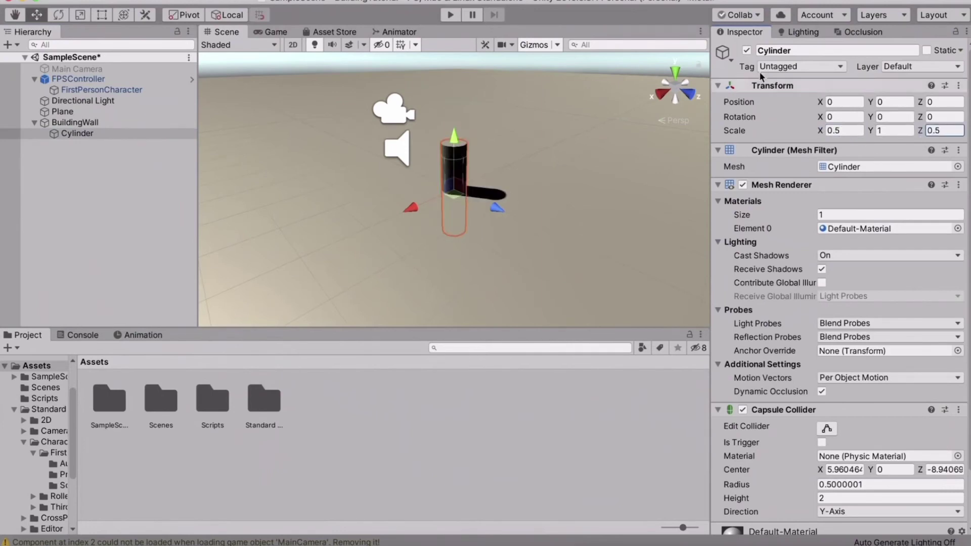
{"action": "left_click", "coordinate": [74, 122]}
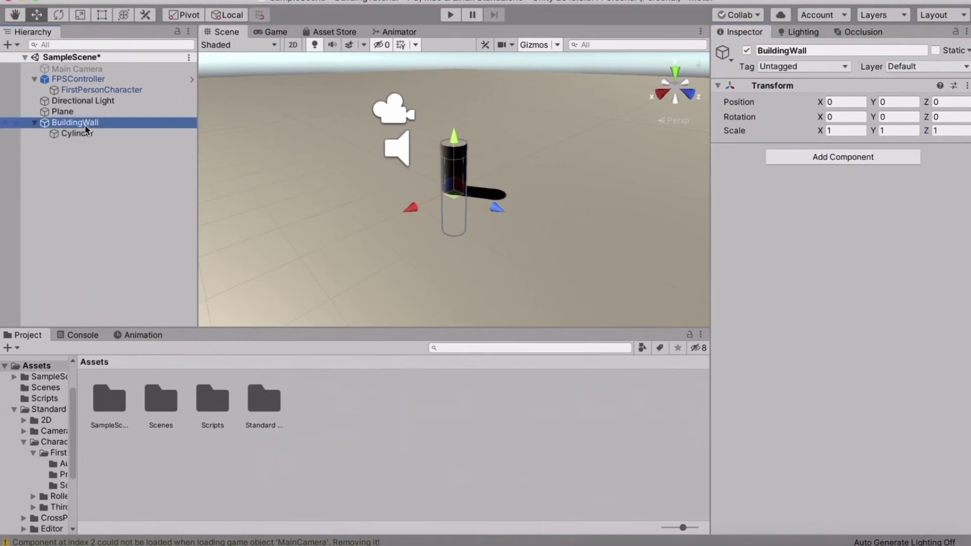
Duplicate the Cylinder and spread copies Cylinder (1) to Cylinder (4) sideways along X.
{"action": "left_click", "coordinate": [76, 134]}
{"action": "key", "text": "super+d"}
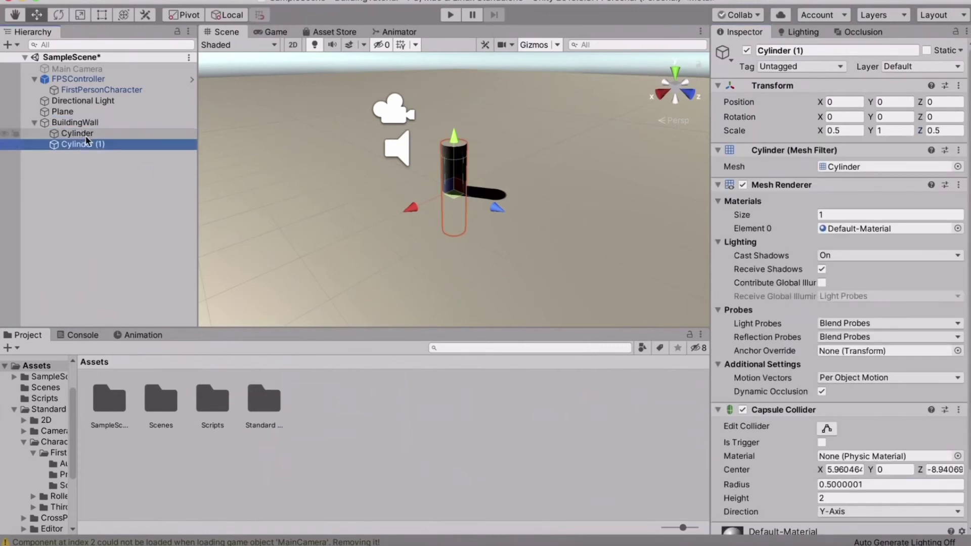
{"action": "key", "text": "super+d"}
{"action": "key", "text": "super+d"}
{"action": "key", "text": "super+d"}
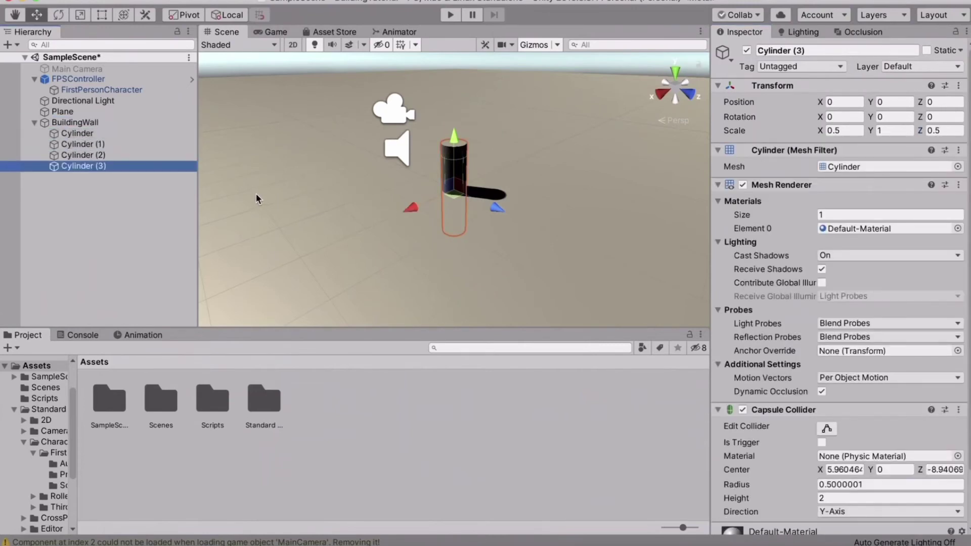
{"action": "left_click", "coordinate": [83, 144]}
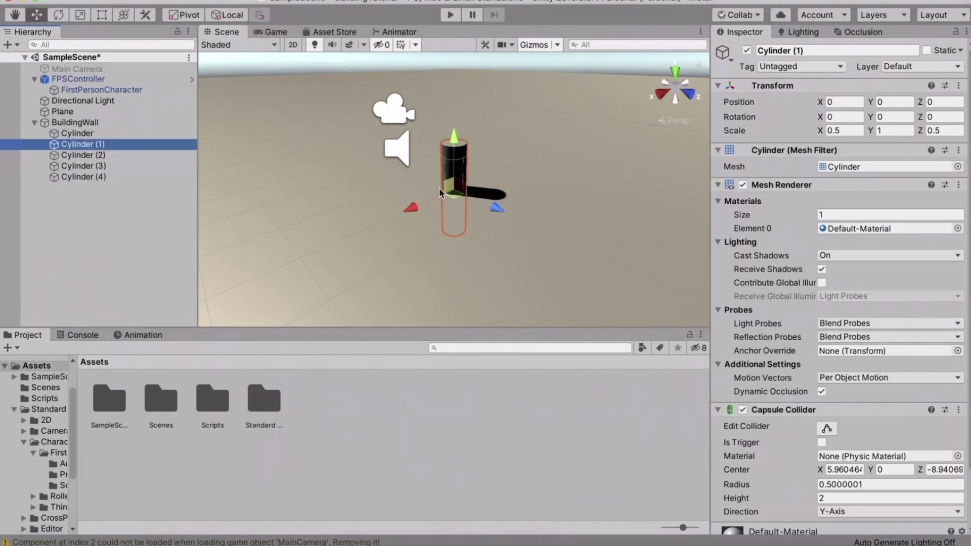
{"action": "left_click_drag", "start_coordinate": [409, 212], "coordinate": [362, 231]}
{"action": "left_click", "coordinate": [84, 155]}
{"action": "left_click", "coordinate": [158, 167]}
{"action": "left_click", "coordinate": [91, 177]}
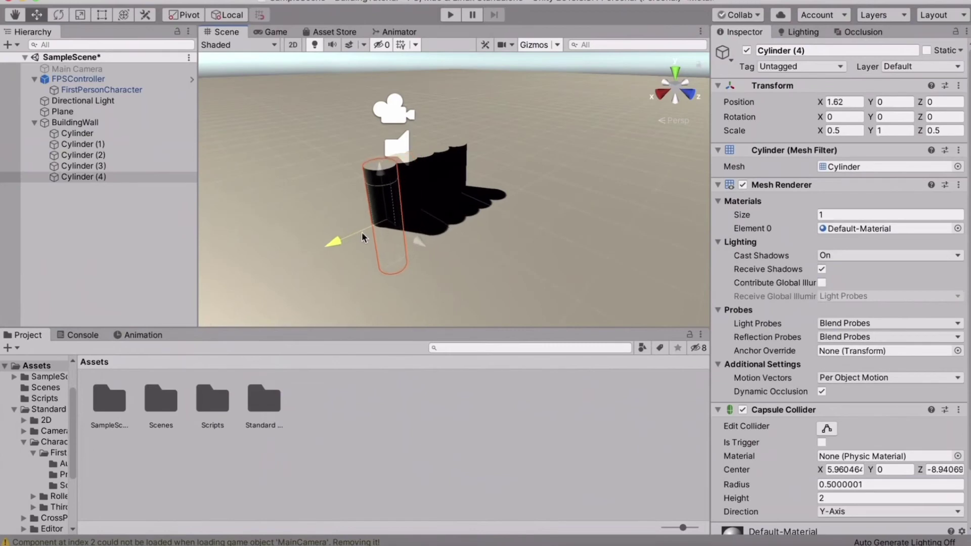
{"action": "left_click", "coordinate": [110, 218]}
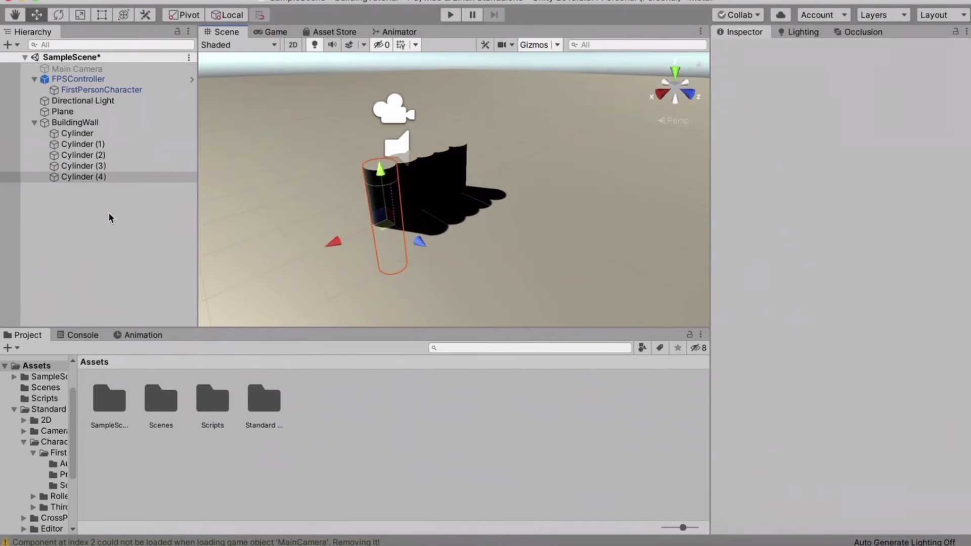
Lift all five cylinders together on Y so they stand on the ground.
{"action": "left_click", "coordinate": [75, 133]}
{"action": "left_click", "coordinate": [97, 174], "text": "shift"}
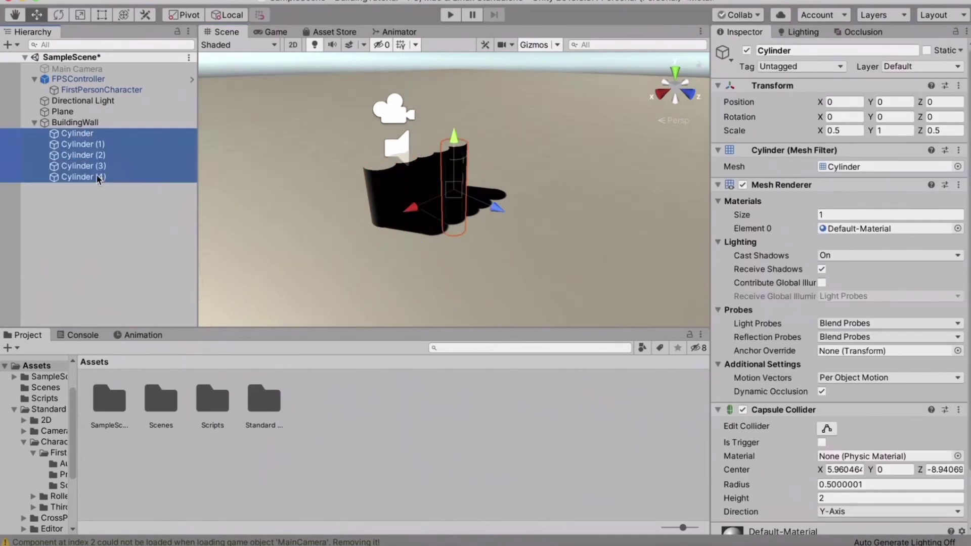
{"action": "left_click_drag", "start_coordinate": [453, 143], "coordinate": [444, 100]}
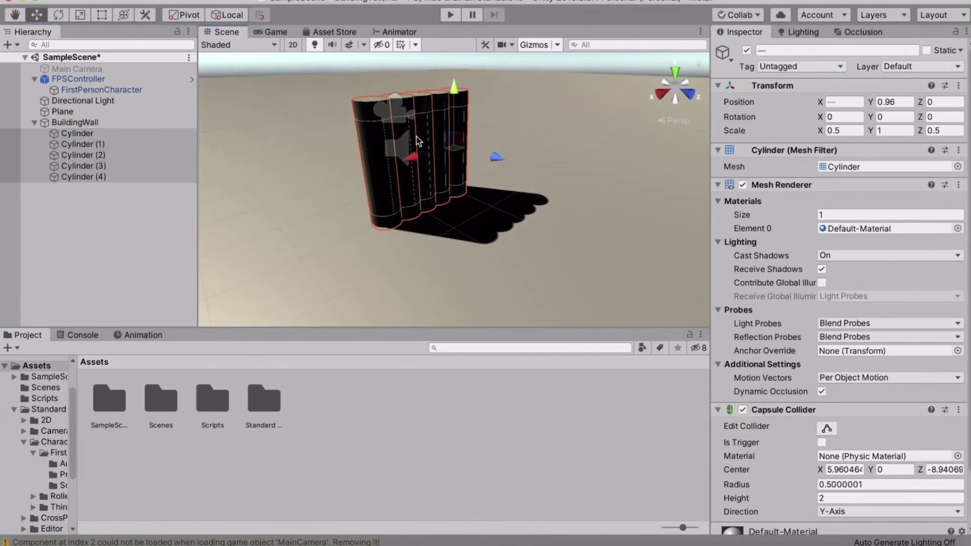
{"action": "left_click", "coordinate": [96, 239]}
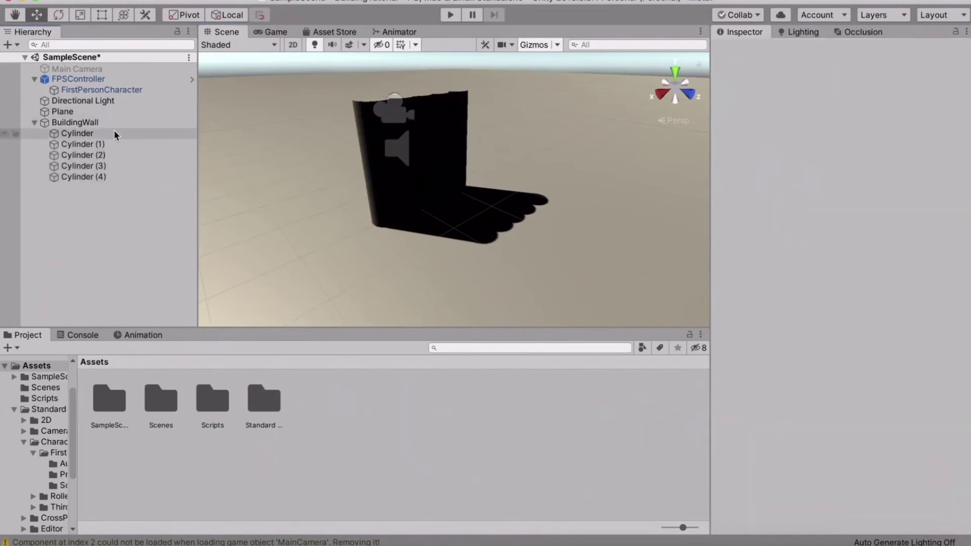
{"action": "left_click", "coordinate": [33, 122]}
{"action": "left_click", "coordinate": [75, 123]}
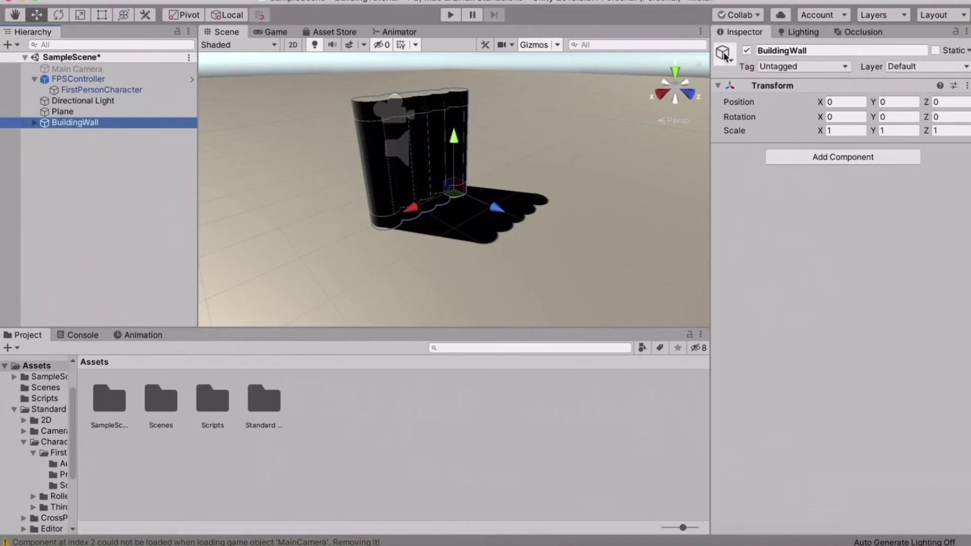
Drag BuildingWall into the Building field of FPSController's Building (Script).
{"action": "left_click", "coordinate": [74, 79]}
{"action": "scroll", "coordinate": [808, 405], "scroll_direction": "down", "scroll_amount": 10}
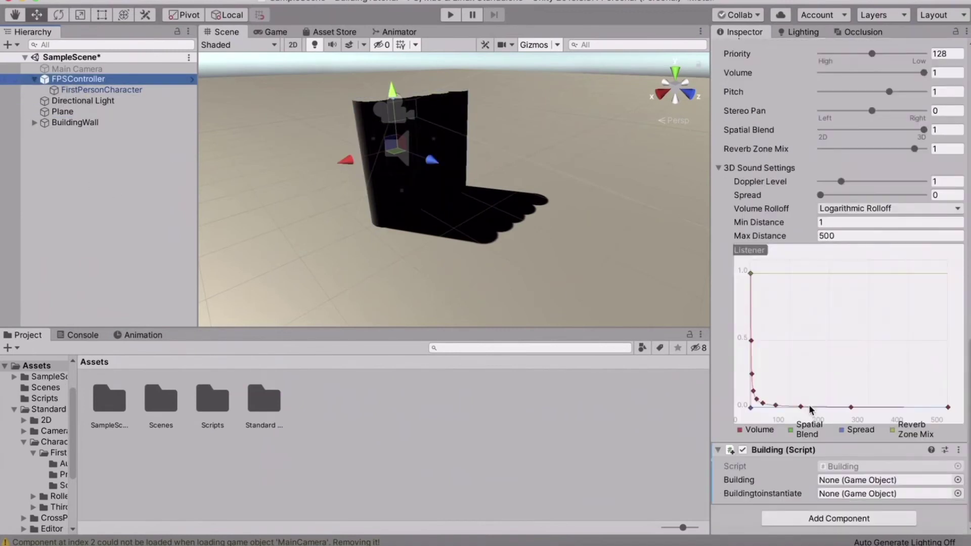
{"action": "left_click_drag", "start_coordinate": [74, 122], "coordinate": [815, 480]}
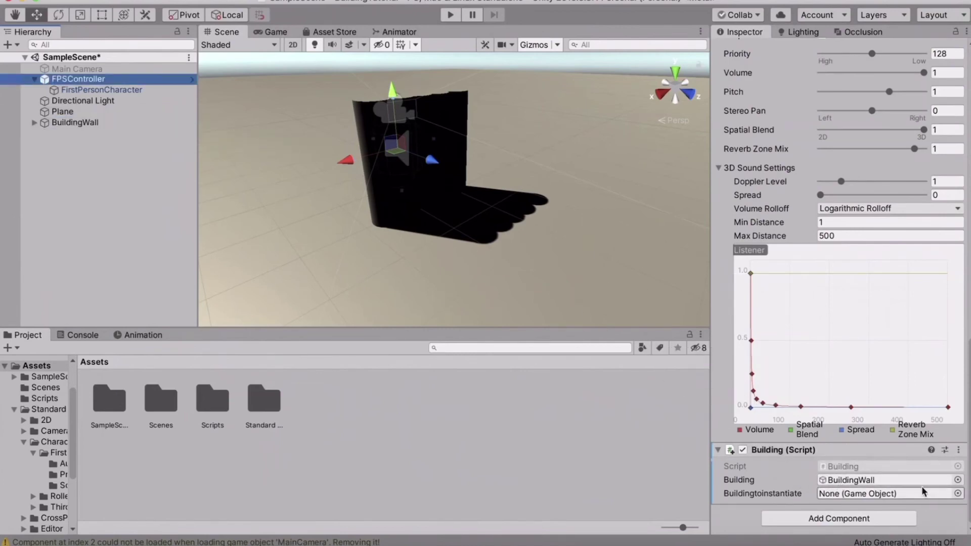
{"action": "left_click", "coordinate": [72, 196]}
{"action": "left_click", "coordinate": [96, 122]}
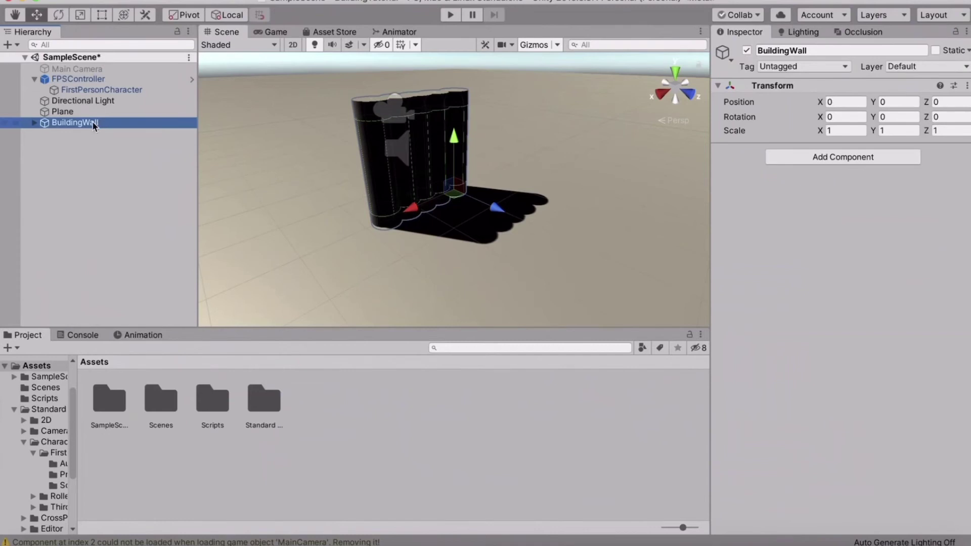
Save BuildingWall as a prefab in Assets and add a folder named Materials.
{"action": "left_click_drag", "start_coordinate": [92, 120], "coordinate": [367, 423]}
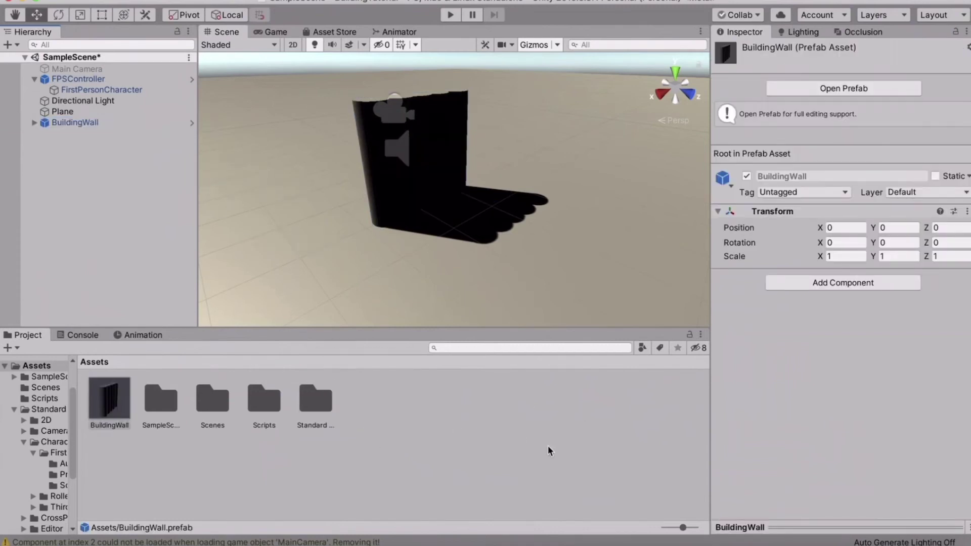
{"action": "left_click", "coordinate": [388, 465]}
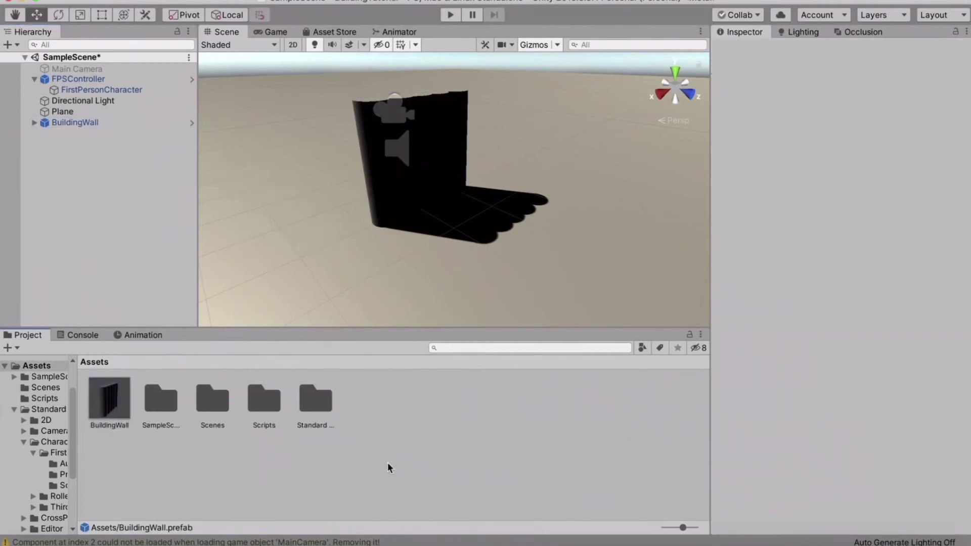
{"action": "right_click", "coordinate": [431, 426]}
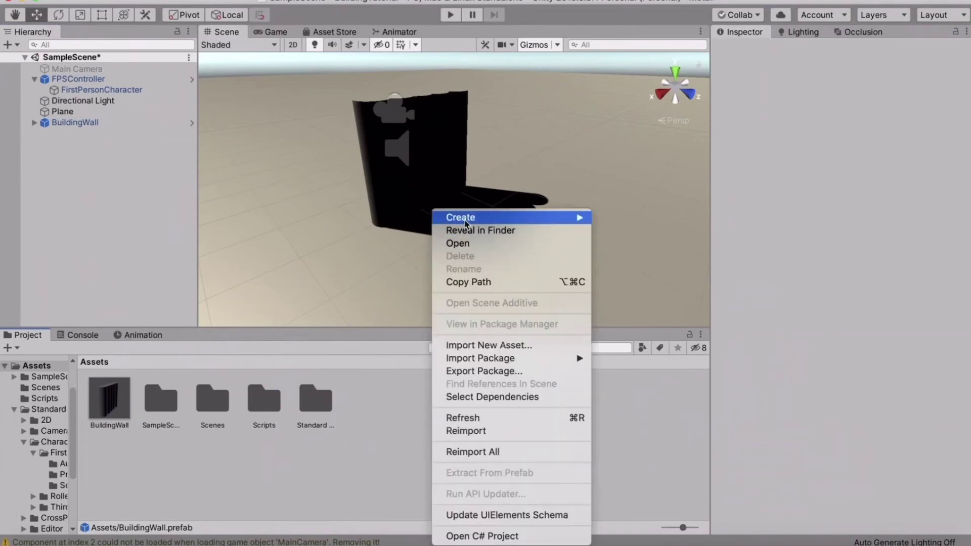
{"action": "mouse_move", "coordinate": [531, 217]}
{"action": "left_click", "coordinate": [640, 50]}
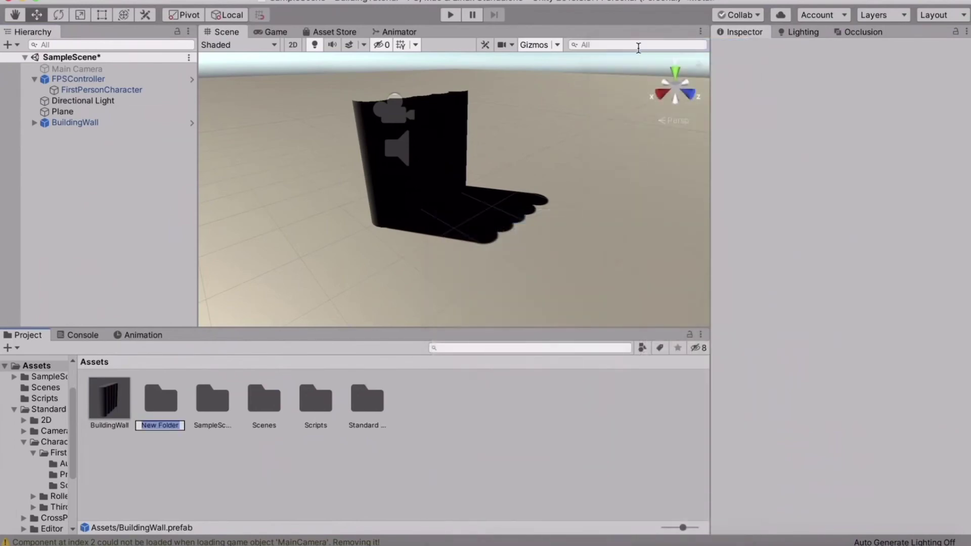
{"action": "type", "text": "Materials"}
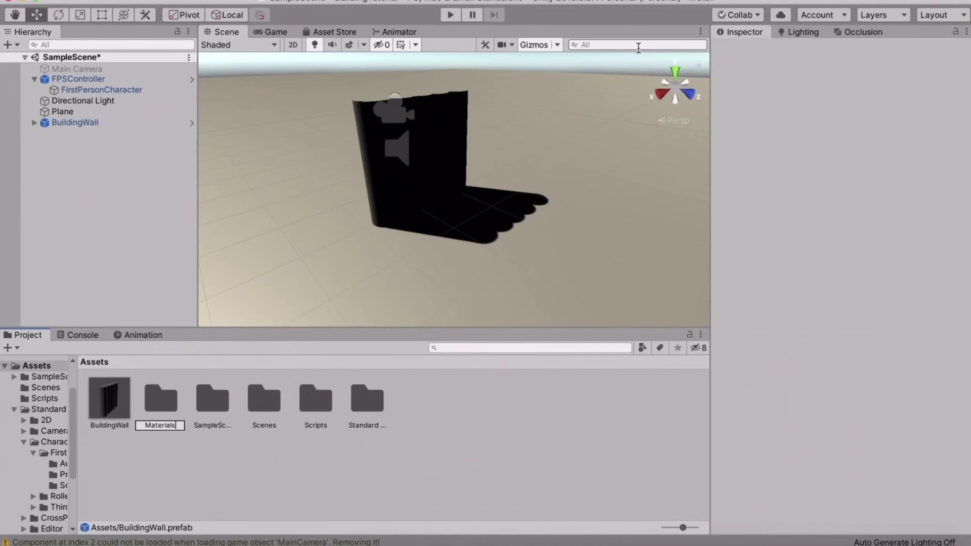
{"action": "key", "text": "Return"}
Inside the Materials folder, create a material named Green.
{"action": "double_click", "coordinate": [161, 399]}
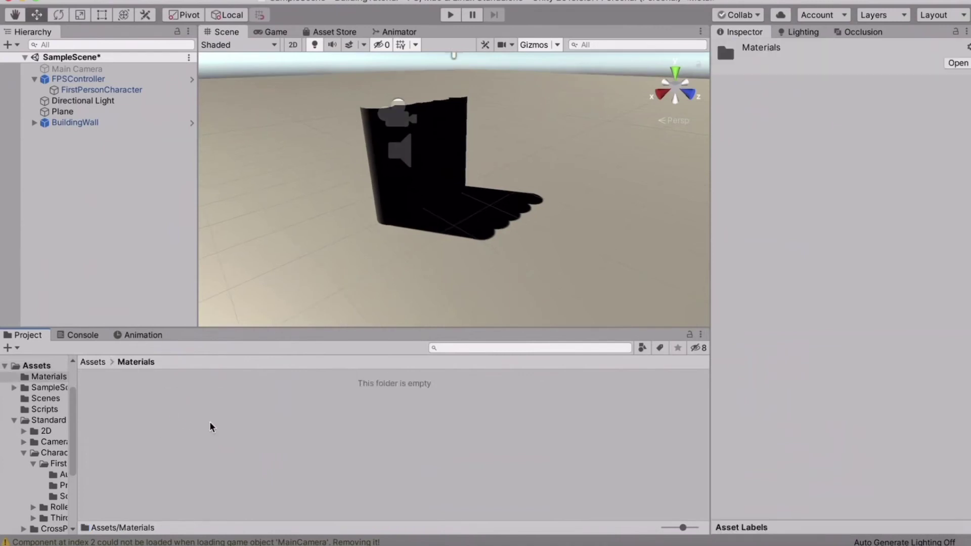
{"action": "right_click", "coordinate": [252, 431]}
{"action": "mouse_move", "coordinate": [285, 220]}
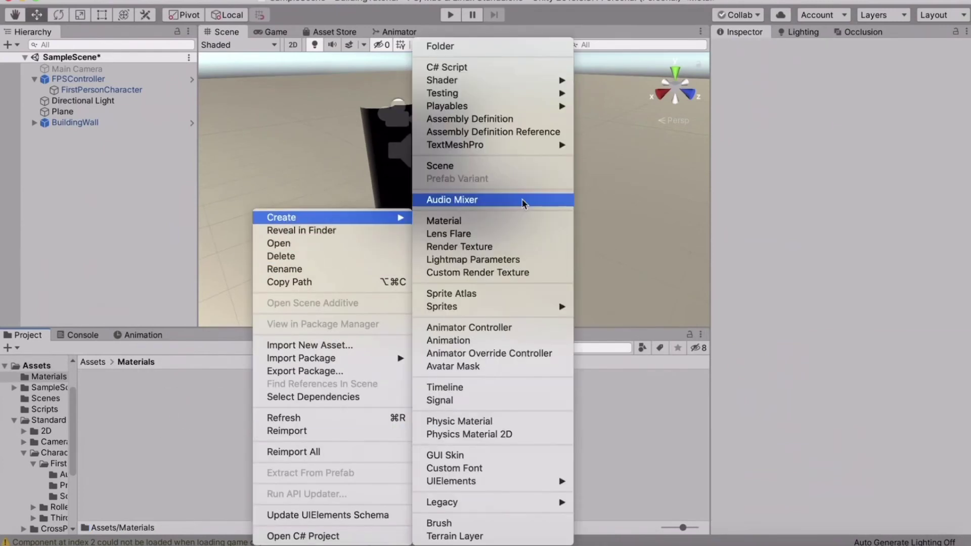
{"action": "left_click", "coordinate": [505, 223]}
{"action": "key", "text": "BackSpace"}
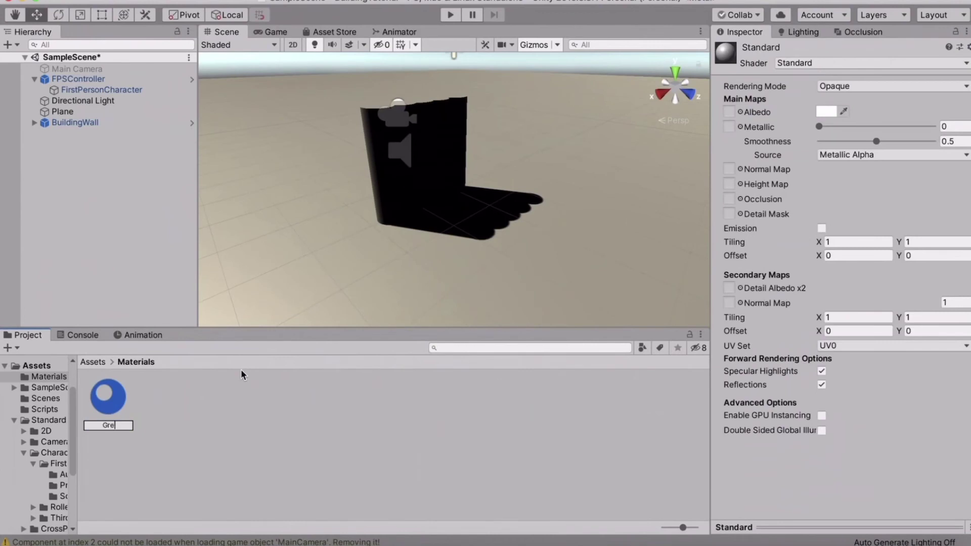
{"action": "type", "text": "Green"}
{"action": "key", "text": "Return"}
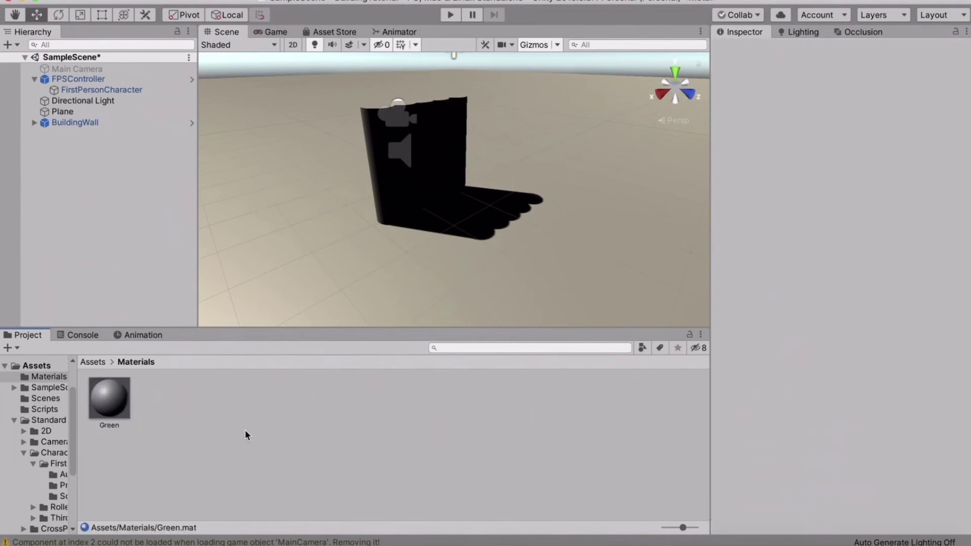
Create a second material named Wood.
{"action": "right_click", "coordinate": [246, 433]}
{"action": "mouse_move", "coordinate": [283, 218]}
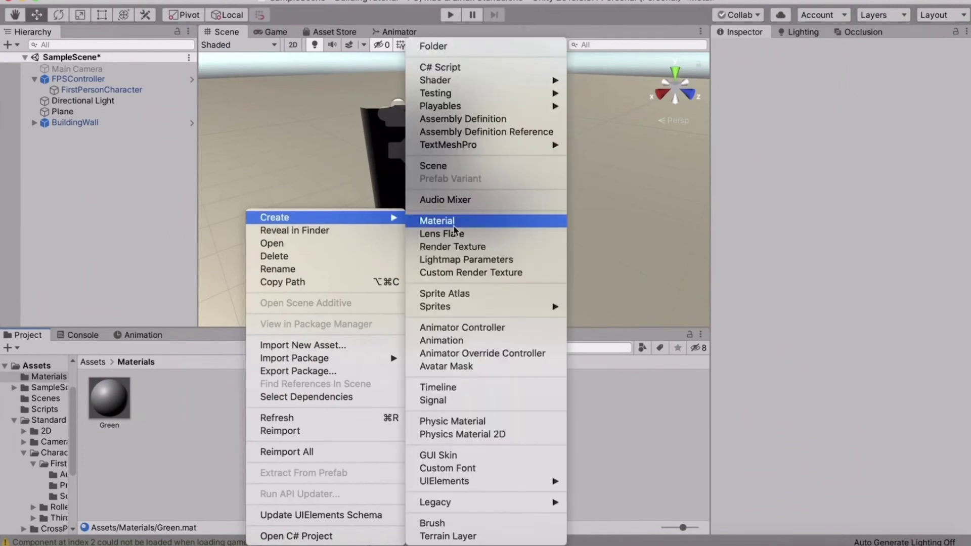
{"action": "left_click", "coordinate": [514, 220]}
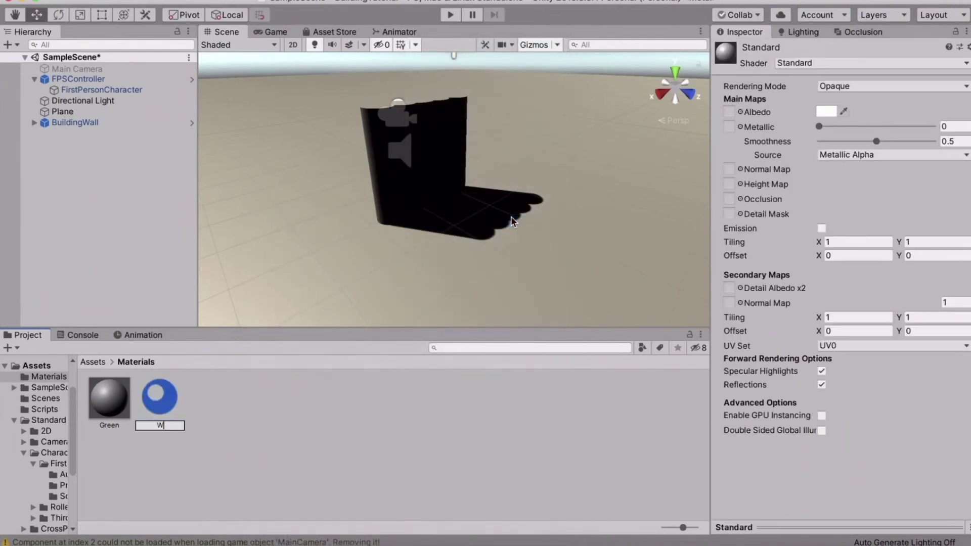
{"action": "key", "text": "Return"}
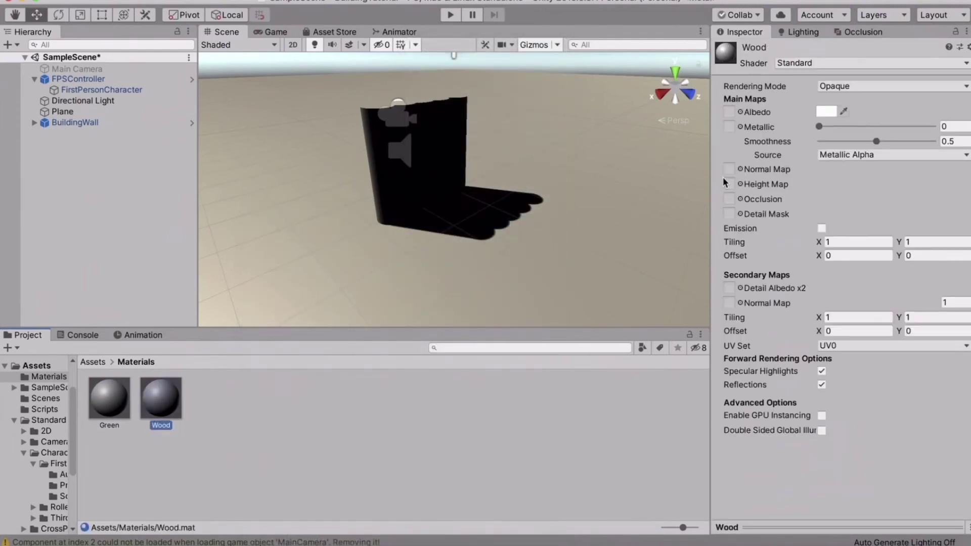
Set the Wood material's Albedo to dark brown (7E5A0B).
{"action": "left_click", "coordinate": [826, 112]}
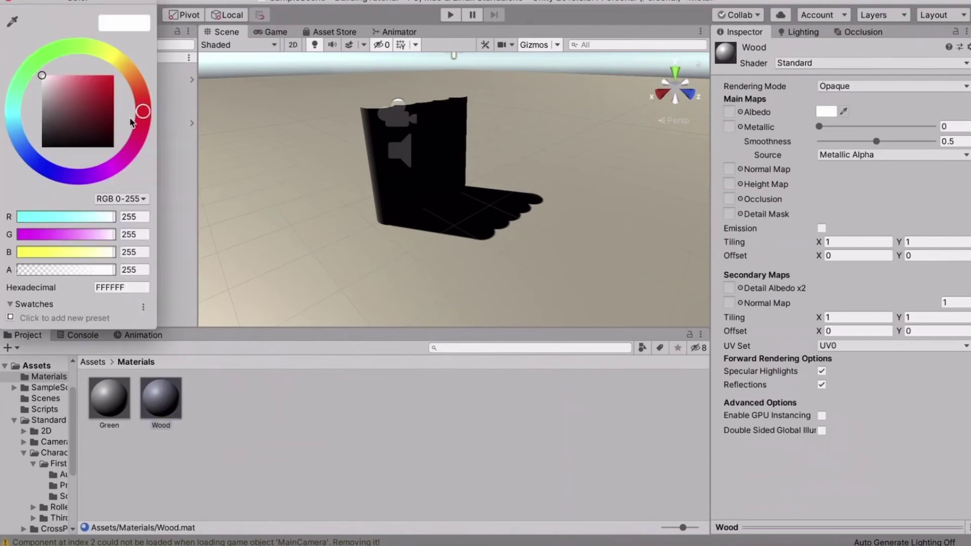
{"action": "left_click_drag", "start_coordinate": [144, 109], "coordinate": [127, 68]}
{"action": "left_click_drag", "start_coordinate": [102, 90], "coordinate": [108, 114]}
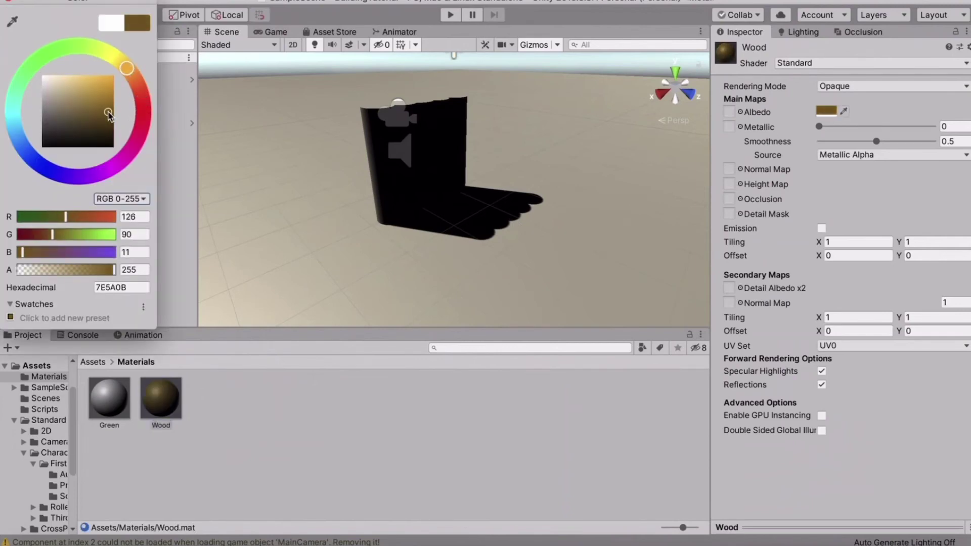
{"action": "left_click", "coordinate": [607, 434]}
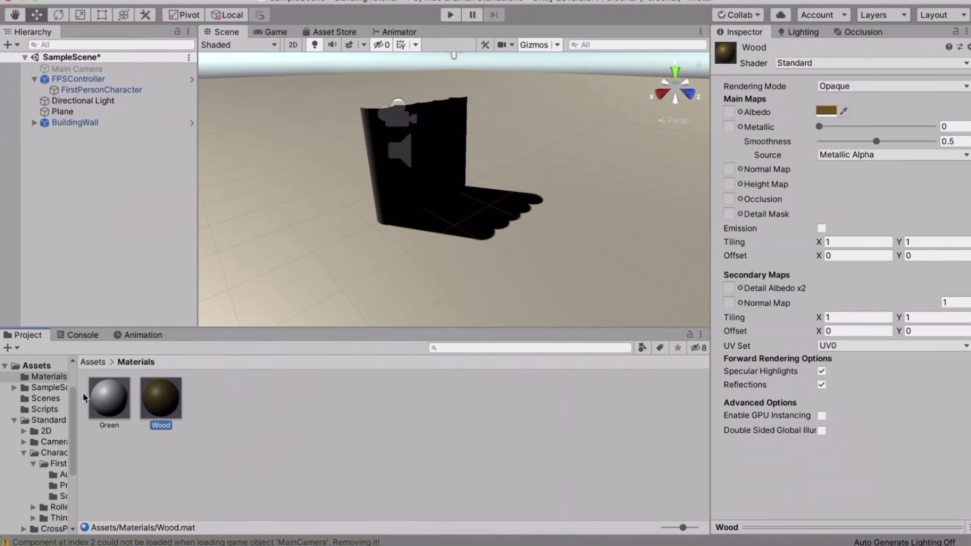
Set the Green material's Albedo to bright green.
{"action": "left_click", "coordinate": [109, 398]}
{"action": "left_click", "coordinate": [829, 112]}
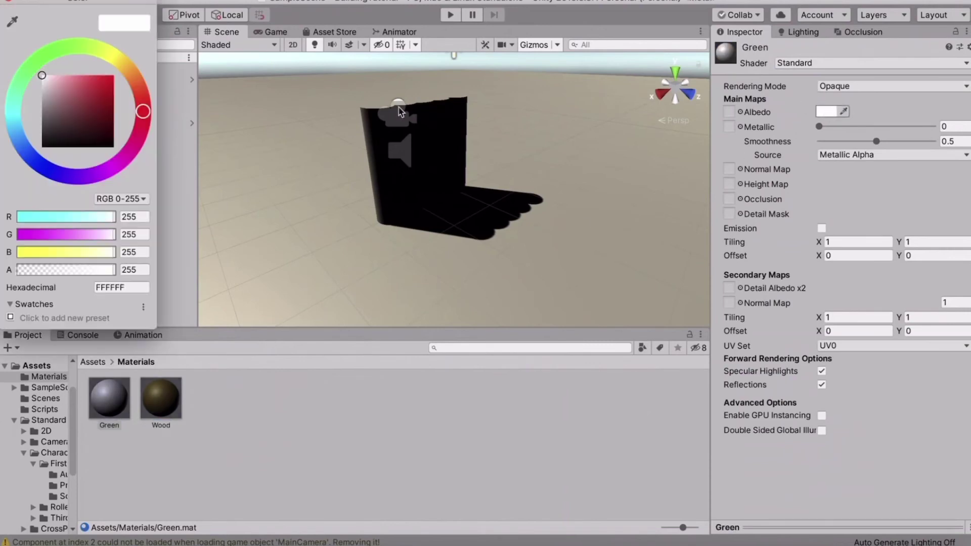
{"action": "left_click_drag", "start_coordinate": [56, 49], "coordinate": [46, 53]}
{"action": "left_click_drag", "start_coordinate": [78, 99], "coordinate": [112, 63]}
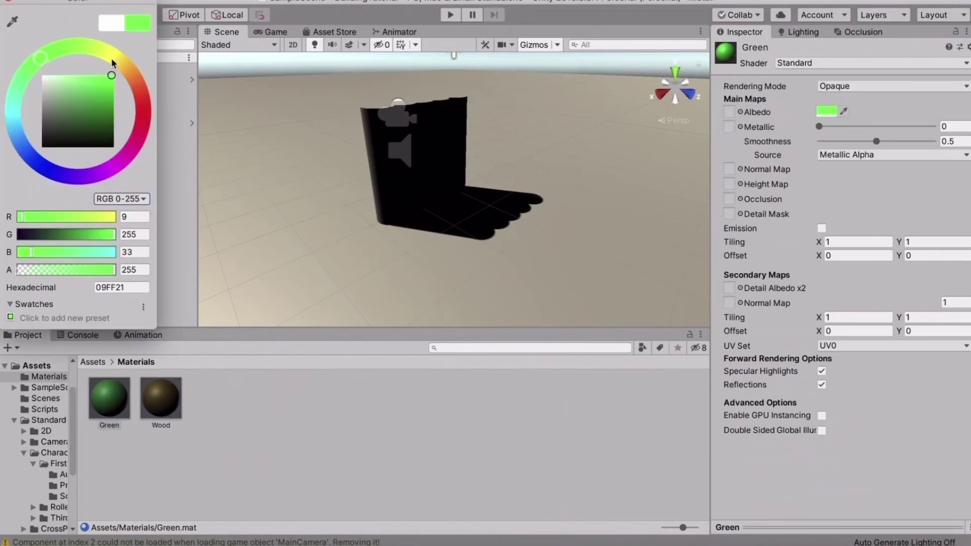
{"action": "left_click", "coordinate": [536, 418]}
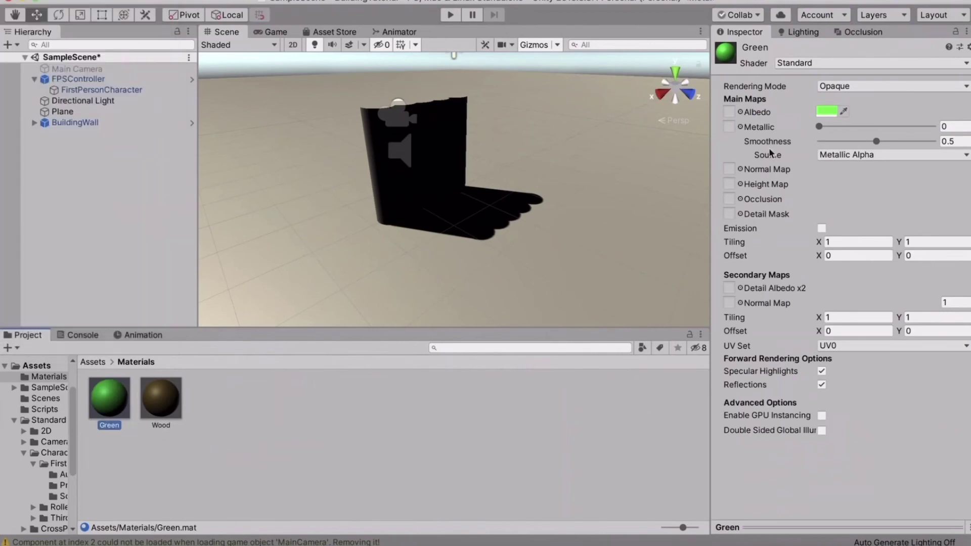
Switch Green to Transparent rendering mode with alpha 130.
{"action": "left_click", "coordinate": [842, 87]}
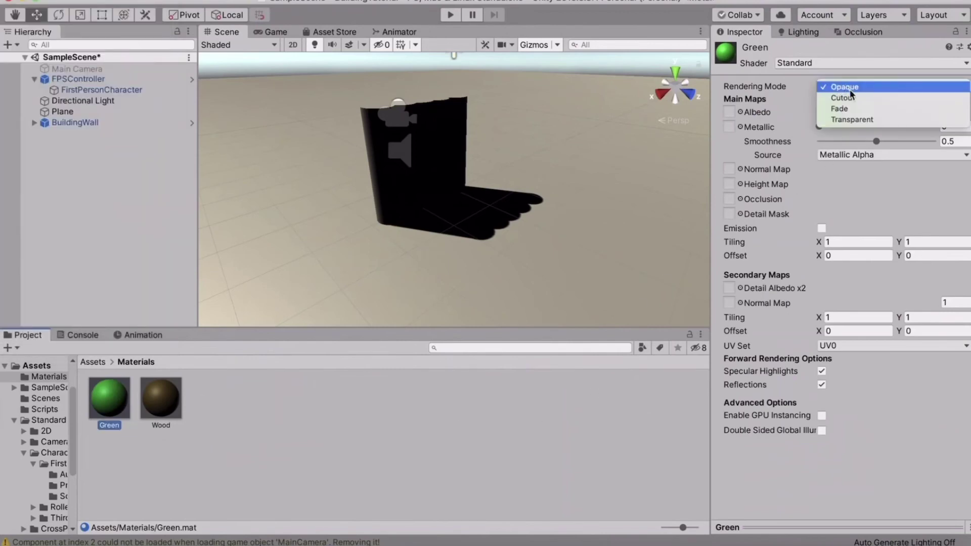
{"action": "left_click", "coordinate": [847, 119]}
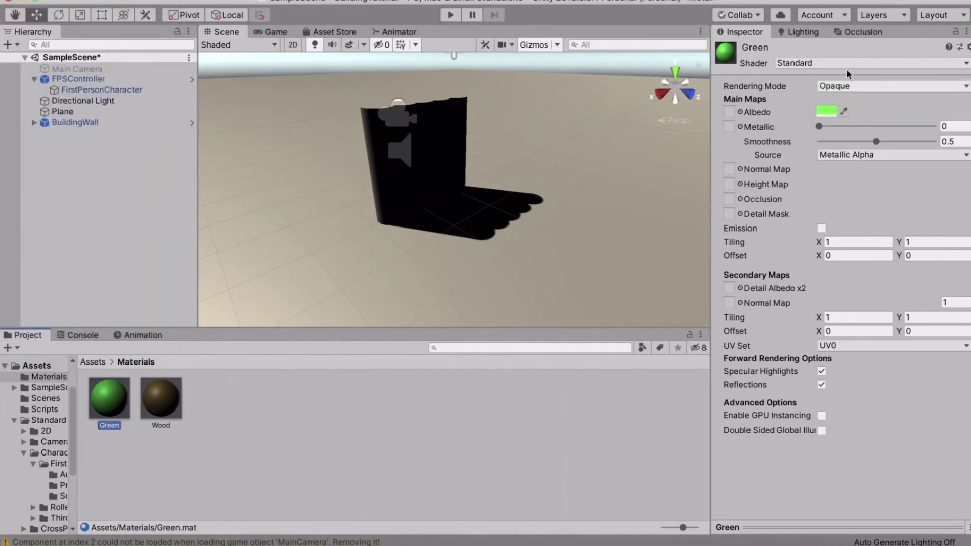
{"action": "left_click", "coordinate": [826, 112]}
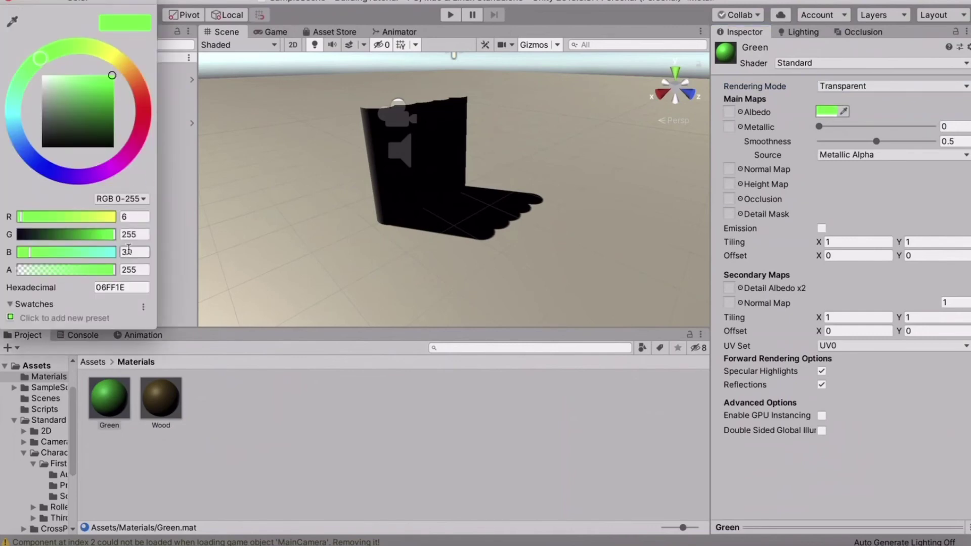
{"action": "left_click_drag", "start_coordinate": [84, 273], "coordinate": [68, 273]}
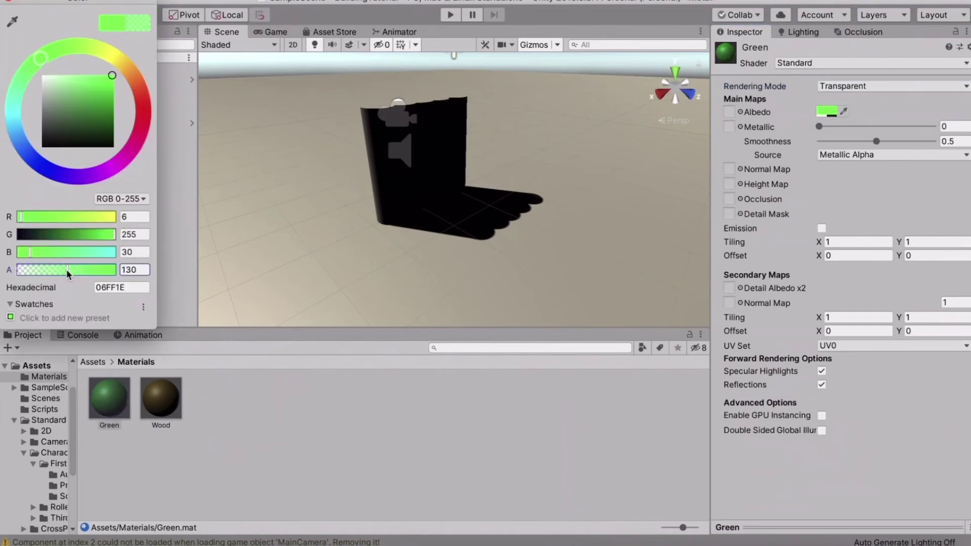
{"action": "left_click", "coordinate": [467, 443]}
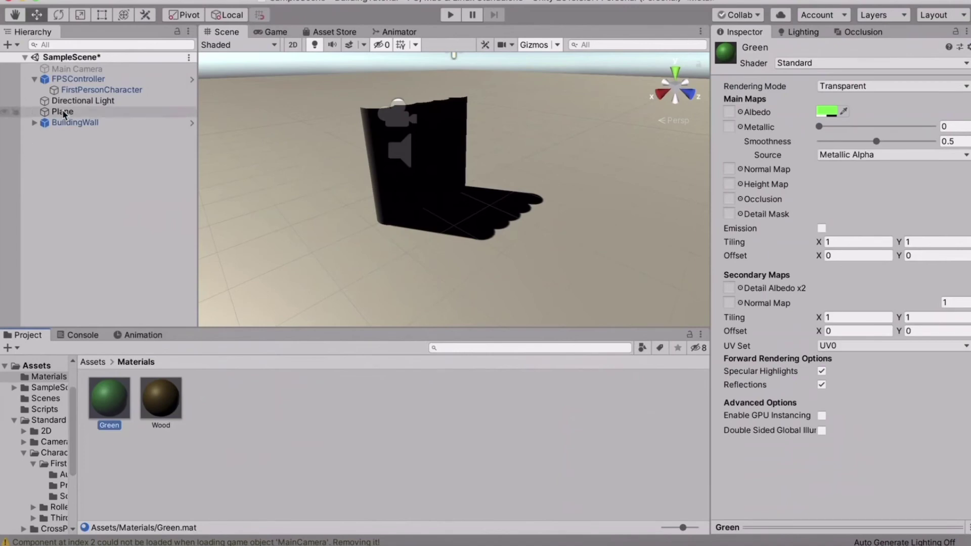
{"action": "left_click", "coordinate": [45, 125]}
Unpack the BuildingWall prefab completely and frame the whole wall in the Scene view.
{"action": "right_click", "coordinate": [60, 124]}
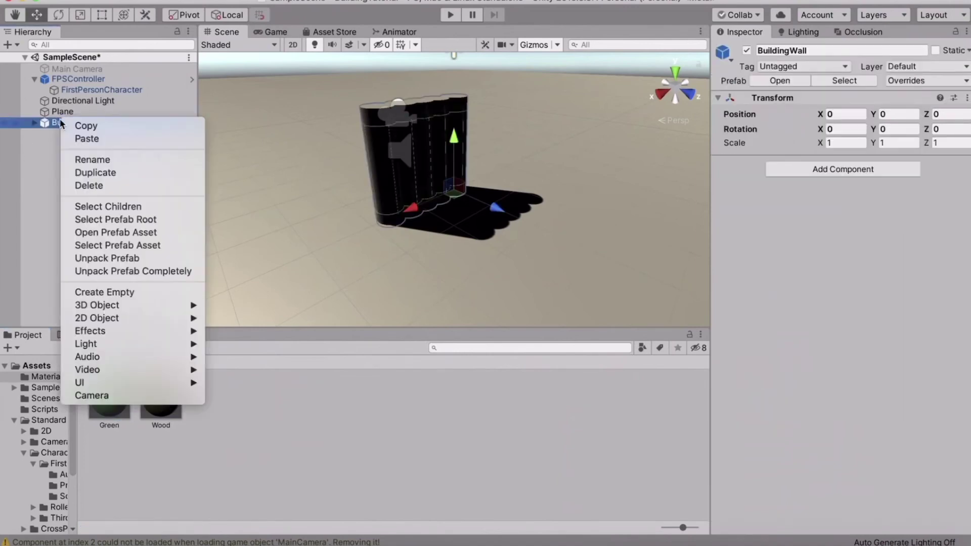
{"action": "left_click", "coordinate": [109, 272]}
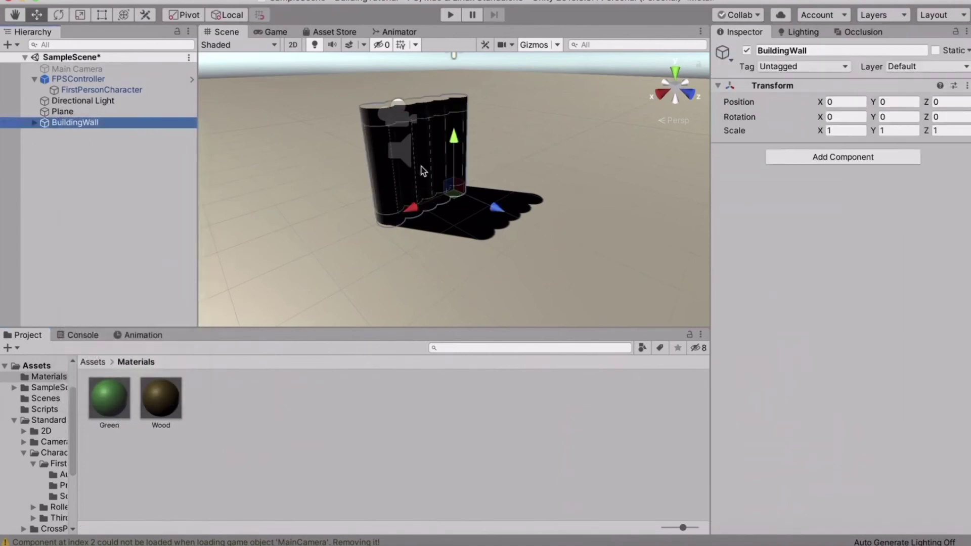
{"action": "key", "text": "w"}
{"action": "right_click_drag", "start_coordinate": [424, 170], "coordinate": [834, 211]}
{"action": "key", "text": "f"}
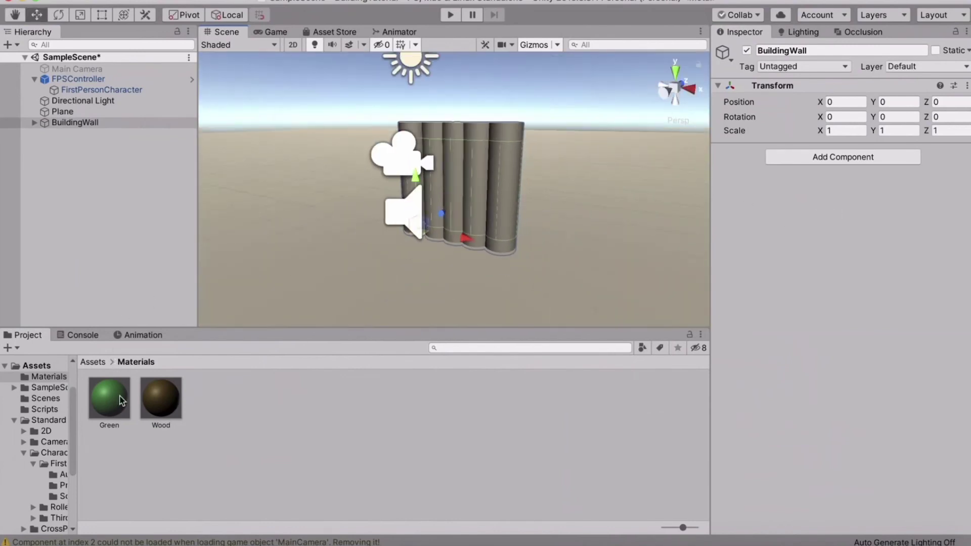
Apply the Green material to each of the BuildingWall's cylinders, then return to Assets.
{"action": "left_click_drag", "start_coordinate": [444, 200], "coordinate": [507, 165]}
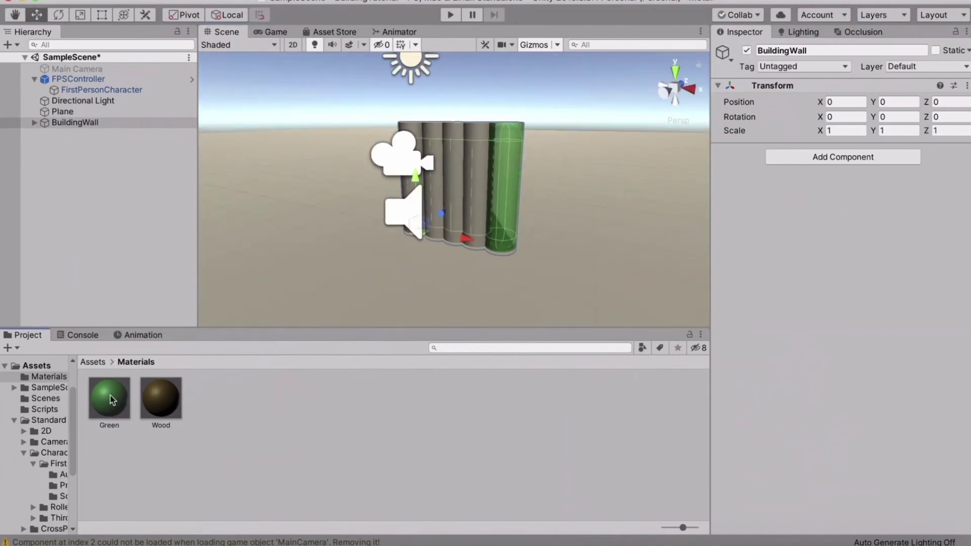
{"action": "left_click_drag", "start_coordinate": [113, 400], "coordinate": [468, 177]}
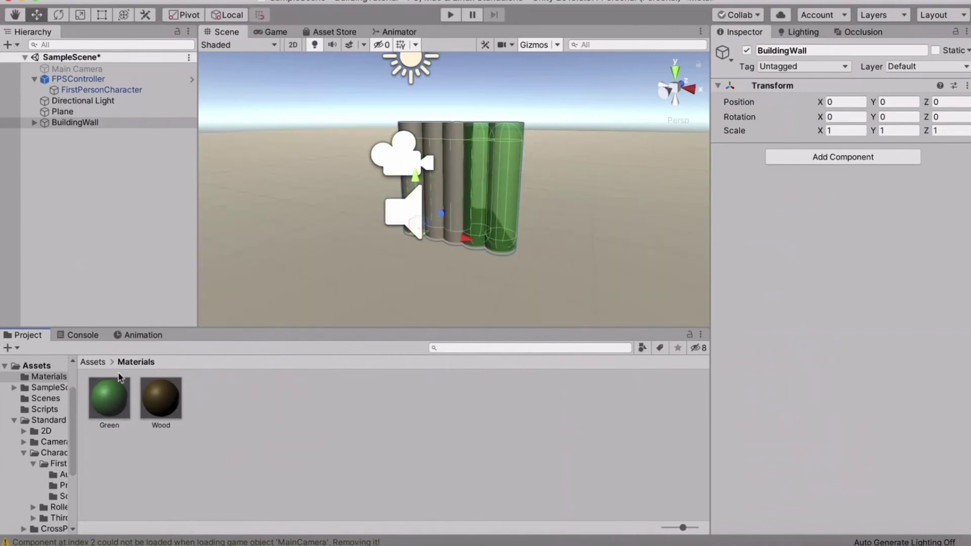
{"action": "left_click_drag", "start_coordinate": [120, 379], "coordinate": [460, 151]}
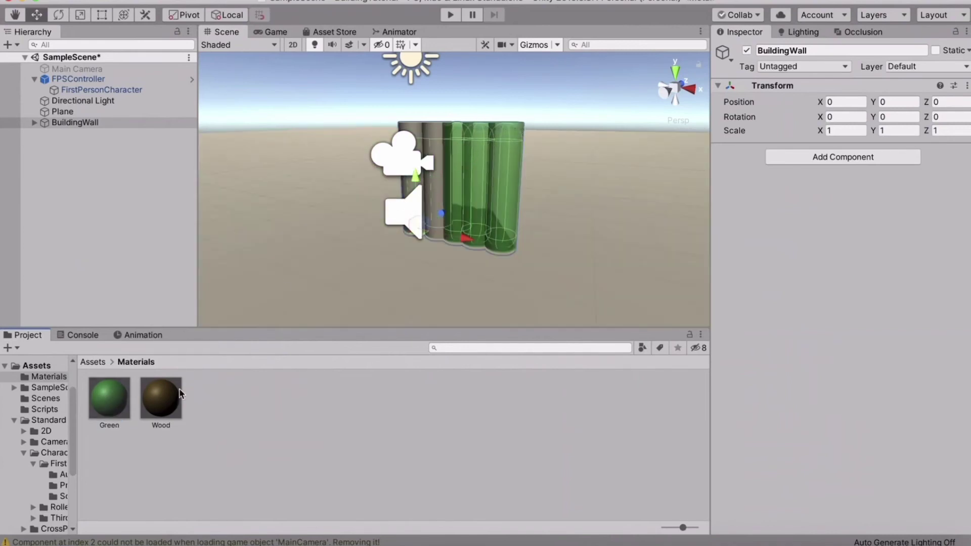
{"action": "left_click_drag", "start_coordinate": [115, 393], "coordinate": [426, 178]}
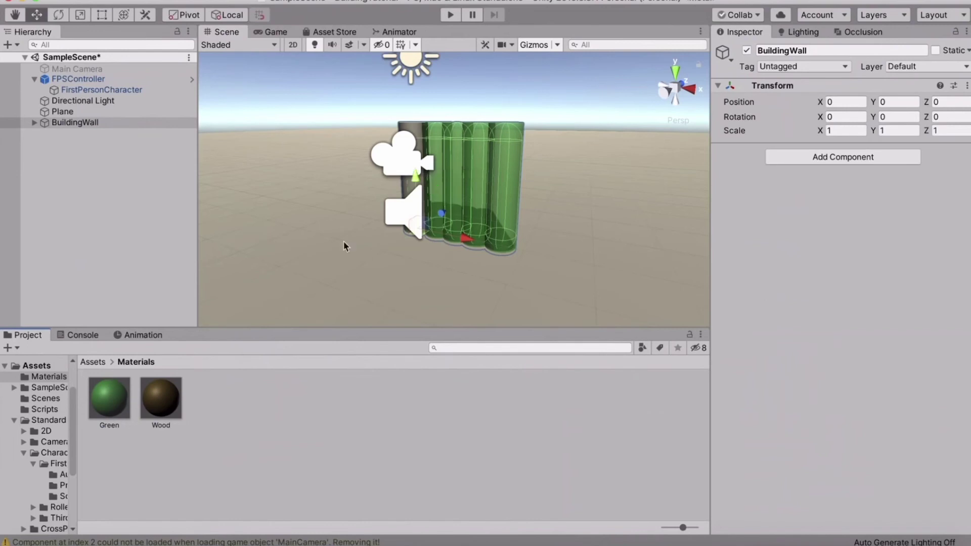
{"action": "left_click_drag", "start_coordinate": [108, 408], "coordinate": [415, 126]}
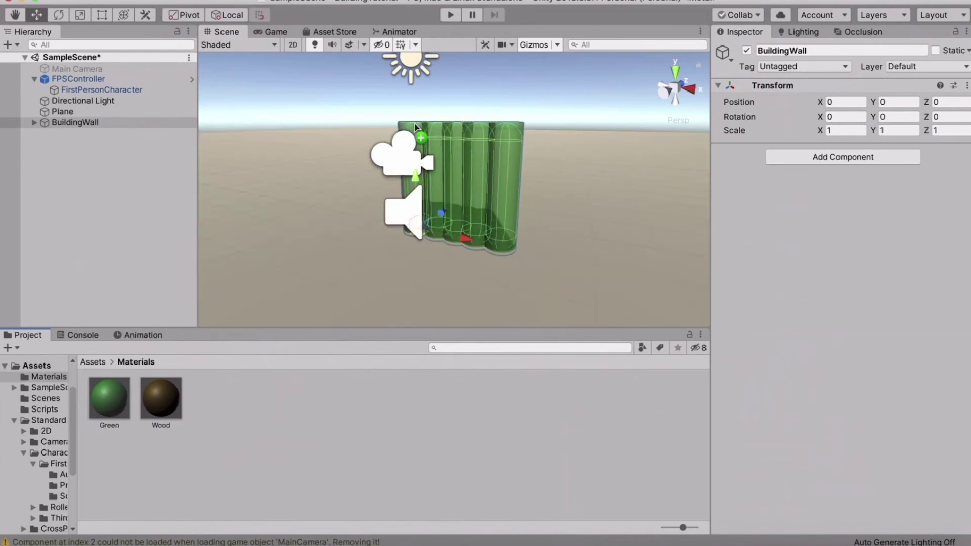
{"action": "left_click", "coordinate": [99, 362]}
Select the BuildingWall prefab asset and open it for editing.
{"action": "left_click", "coordinate": [260, 485]}
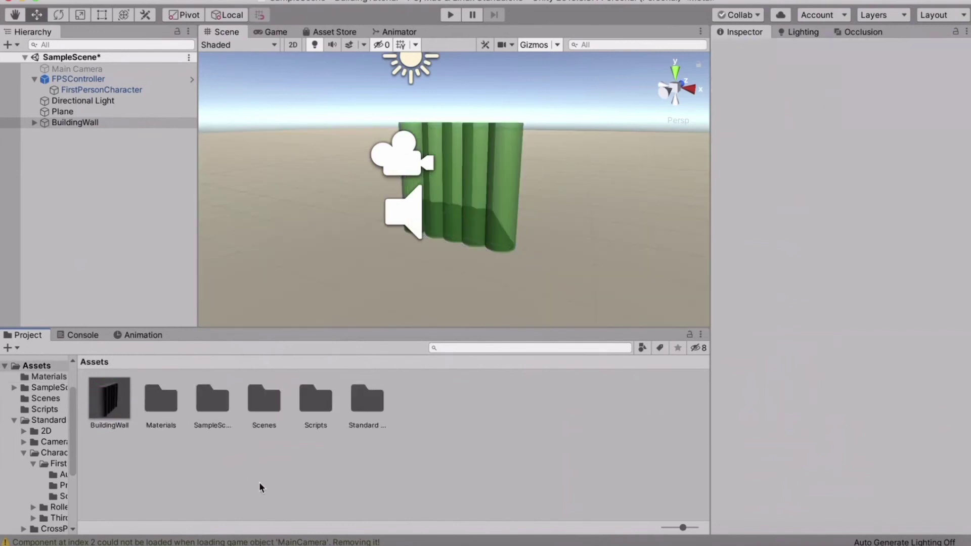
{"action": "left_click", "coordinate": [109, 402]}
{"action": "left_click", "coordinate": [792, 86]}
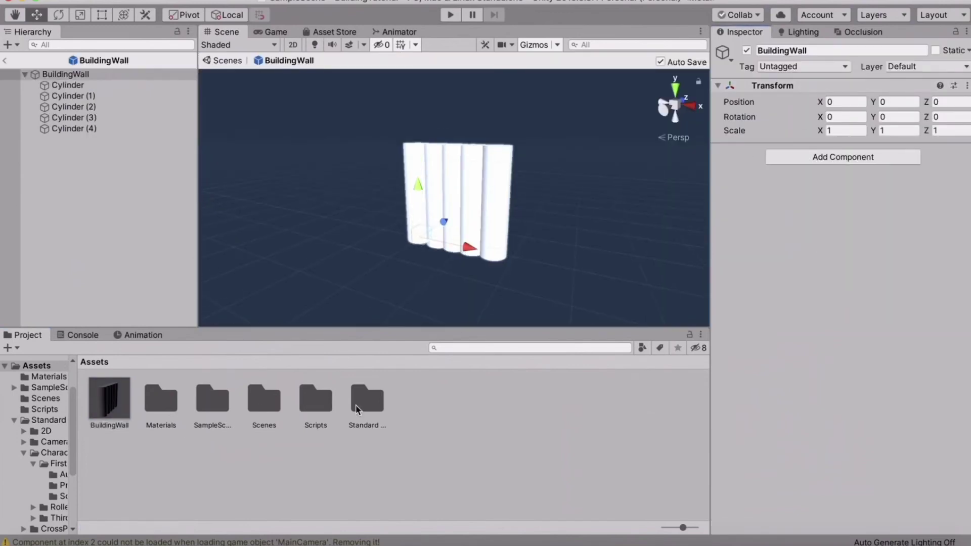
Apply the Wood material from Materials to each cylinder of the prefab, then return to Assets.
{"action": "double_click", "coordinate": [167, 404]}
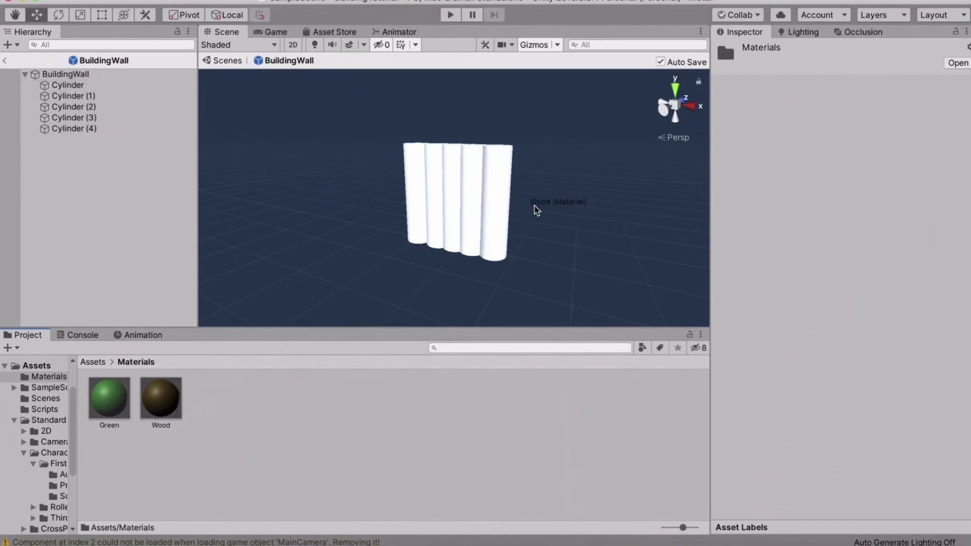
{"action": "left_click_drag", "start_coordinate": [510, 210], "coordinate": [503, 215]}
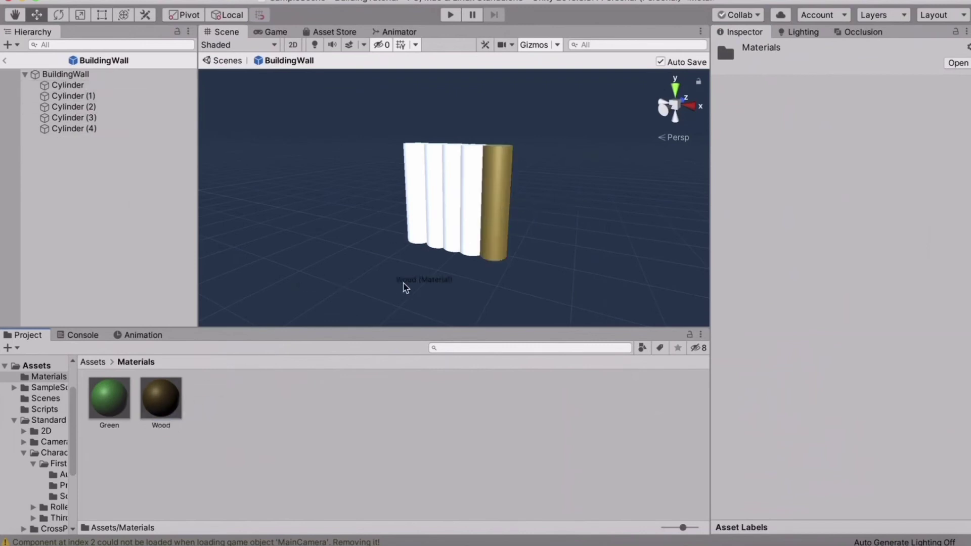
{"action": "left_click_drag", "start_coordinate": [404, 287], "coordinate": [467, 245]}
{"action": "left_click_drag", "start_coordinate": [145, 412], "coordinate": [452, 238]}
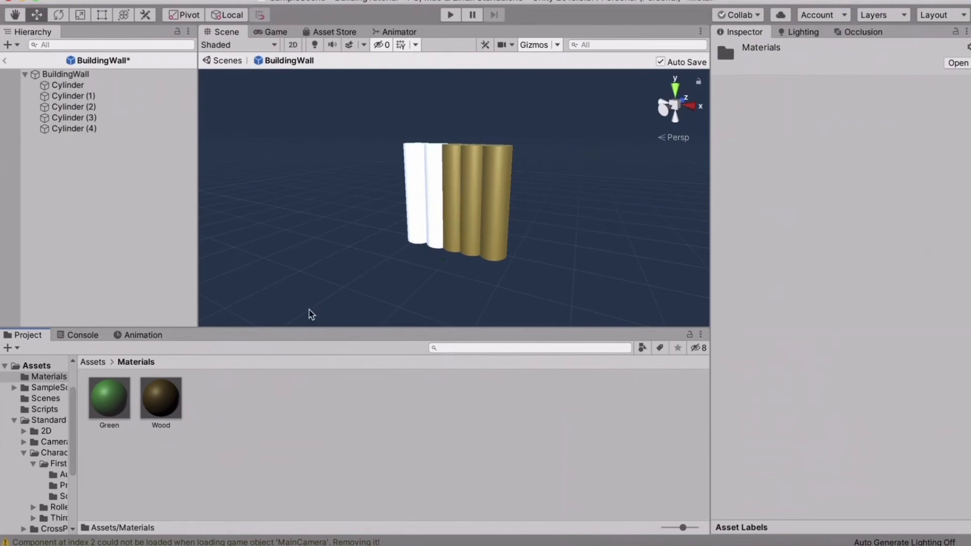
{"action": "left_click_drag", "start_coordinate": [171, 394], "coordinate": [430, 238]}
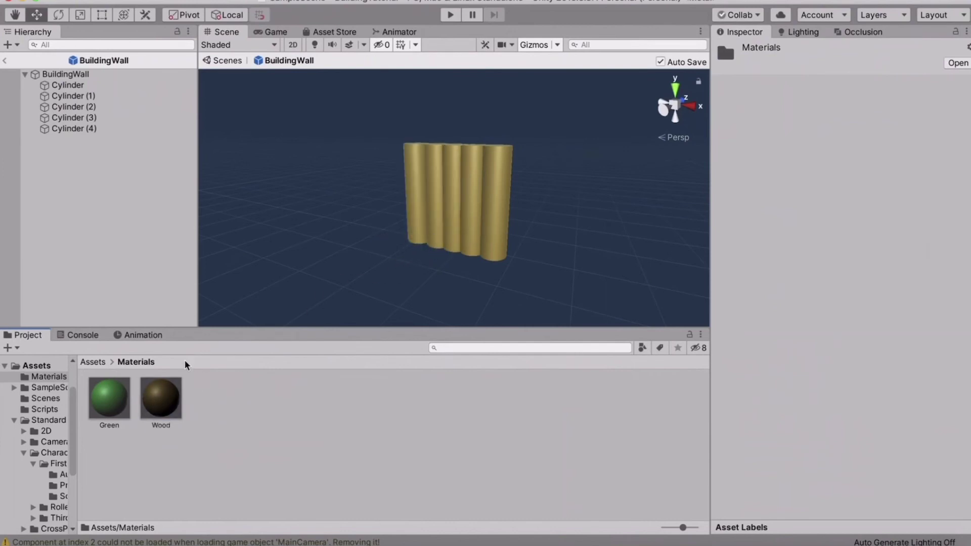
{"action": "left_click", "coordinate": [93, 361]}
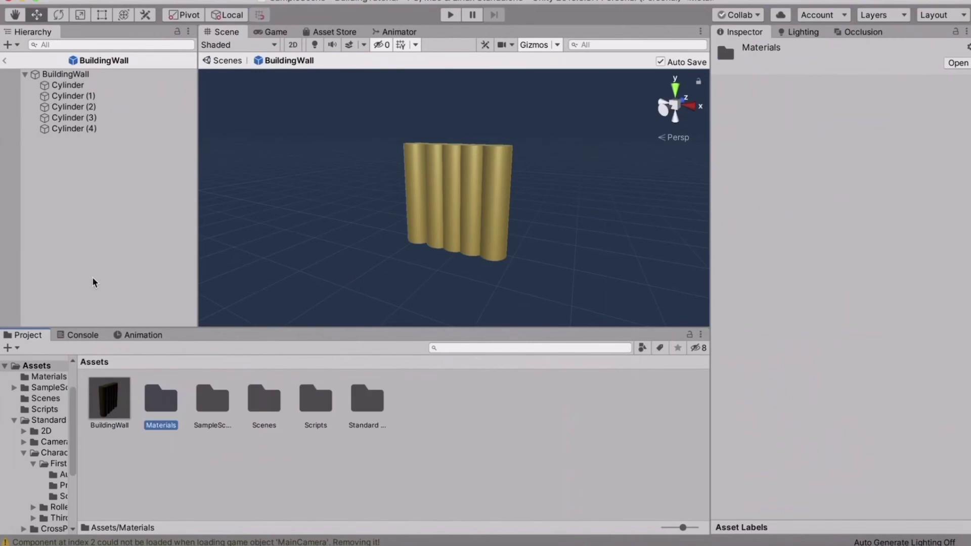
Back in SampleScene, set the FPSController's Buildingtoinstantiate field to the BuildingWall prefab.
{"action": "left_click", "coordinate": [5, 61]}
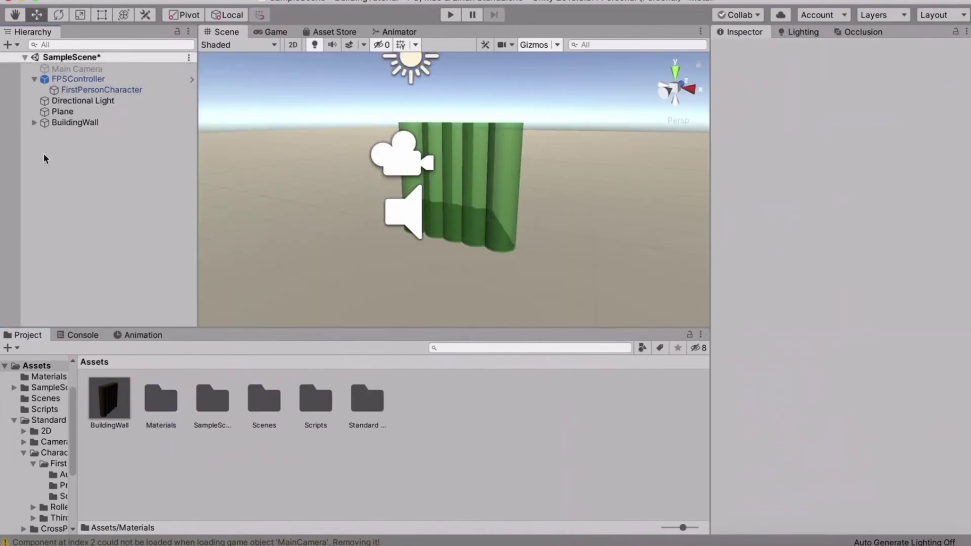
{"action": "left_click", "coordinate": [91, 81]}
{"action": "scroll", "coordinate": [753, 348], "scroll_direction": "down", "scroll_amount": 15}
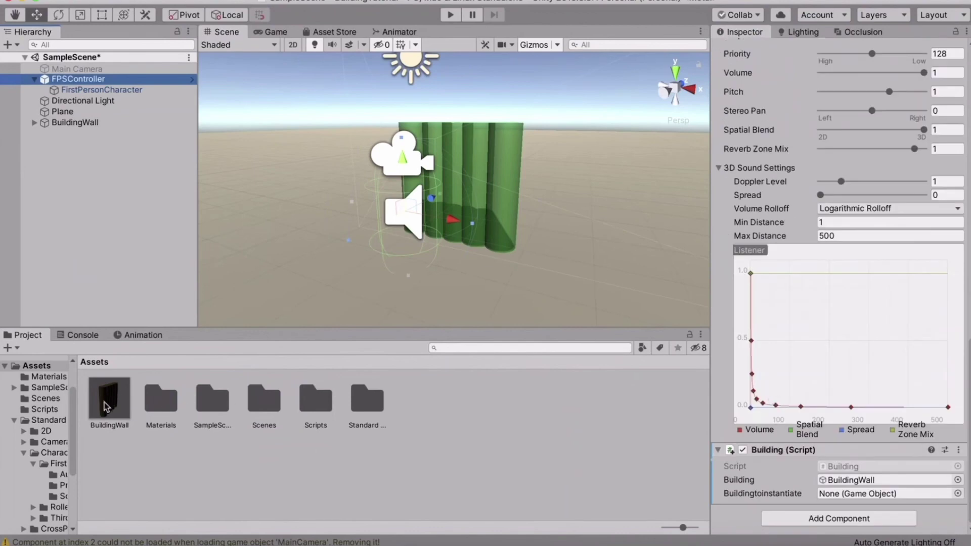
{"action": "left_click_drag", "start_coordinate": [111, 409], "coordinate": [851, 494]}
{"action": "left_click", "coordinate": [55, 261]}
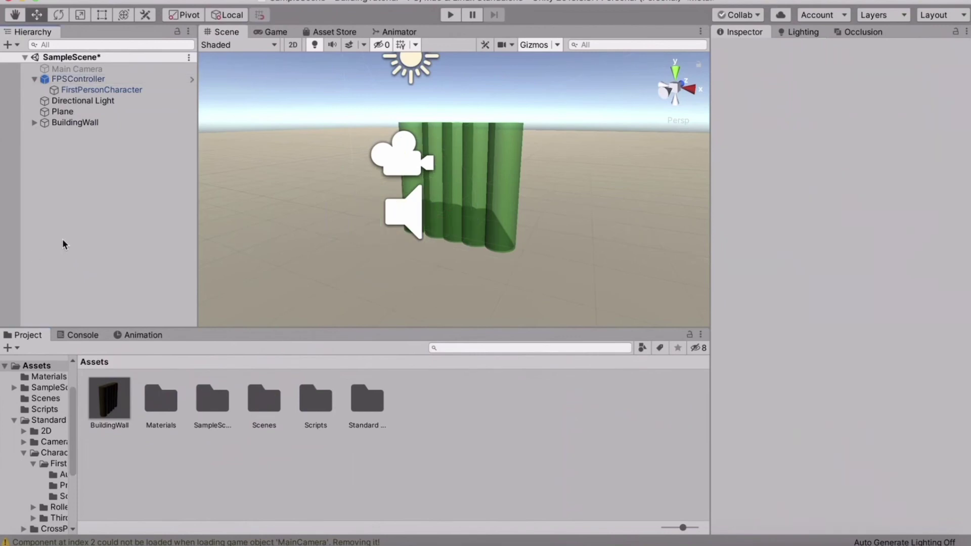
Save the scene and then the whole project from the File menu.
{"action": "left_click", "coordinate": [84, 1]}
{"action": "left_click", "coordinate": [88, 33]}
{"action": "left_click", "coordinate": [83, 1]}
{"action": "left_click", "coordinate": [106, 91]}
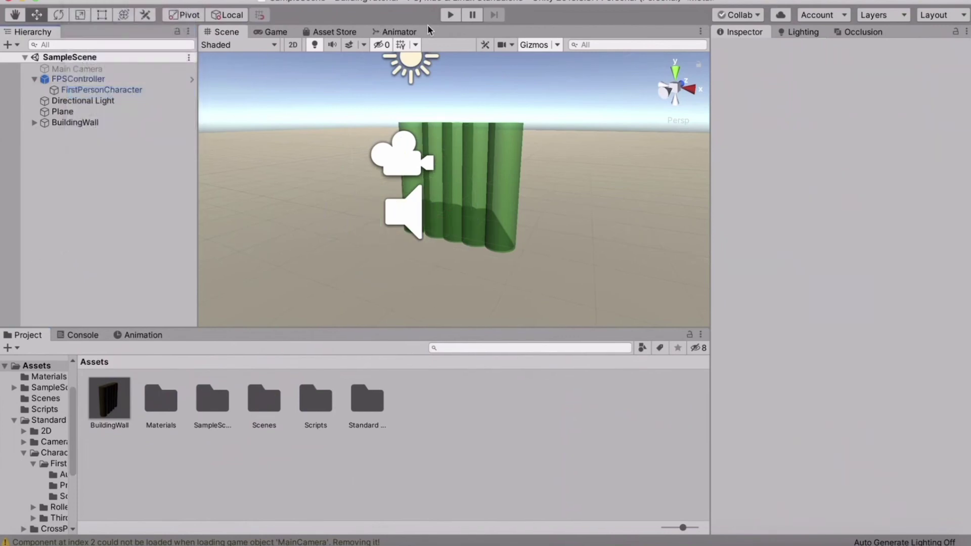
{"action": "left_click", "coordinate": [459, 16]}
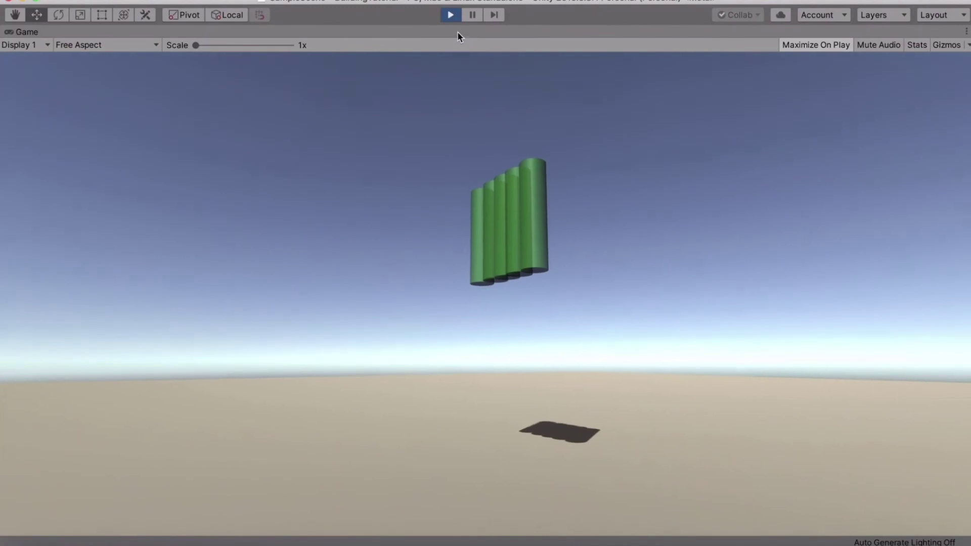
Stop the game and set BuildingWall and its child cylinders to the Ignore Raycast layer.
{"action": "left_click", "coordinate": [450, 14]}
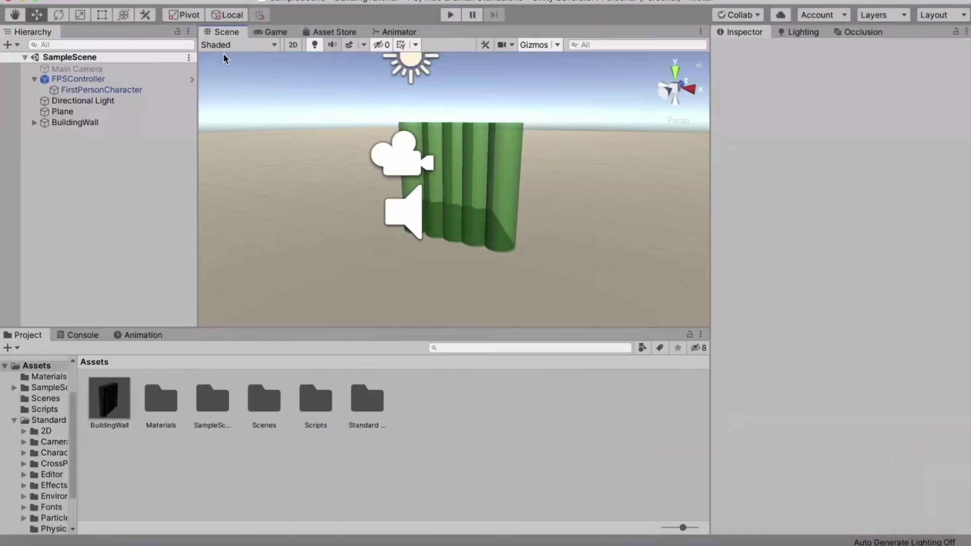
{"action": "left_click", "coordinate": [89, 123]}
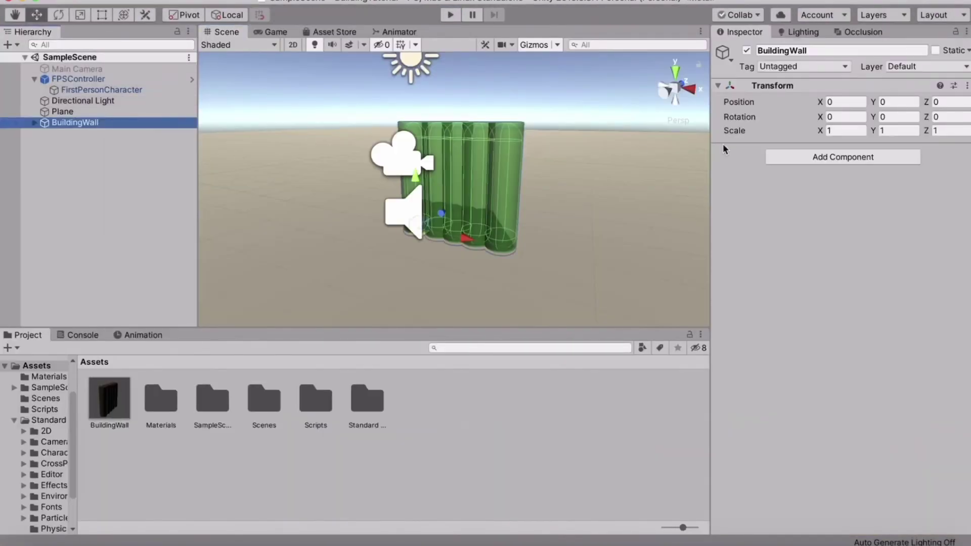
{"action": "left_click", "coordinate": [901, 67]}
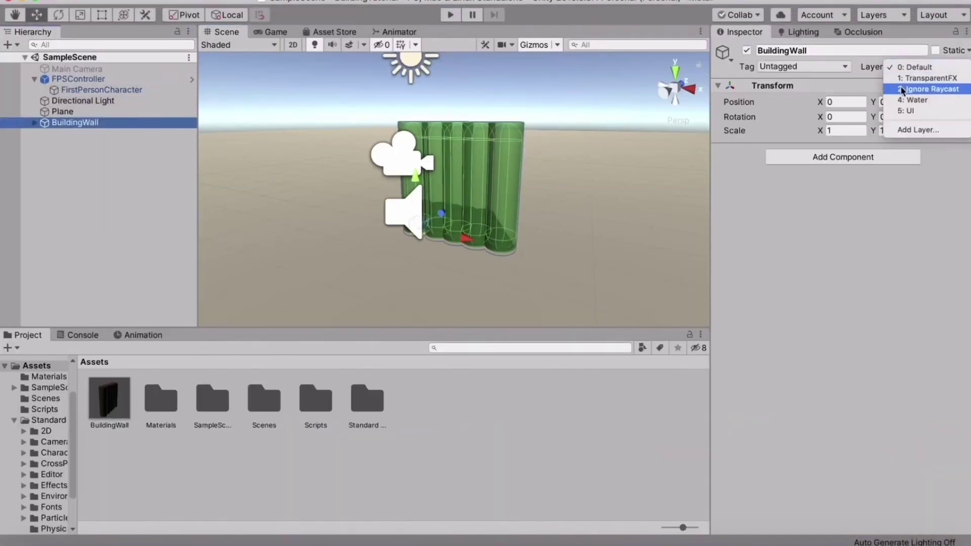
{"action": "left_click", "coordinate": [902, 90]}
{"action": "left_click", "coordinate": [596, 190]}
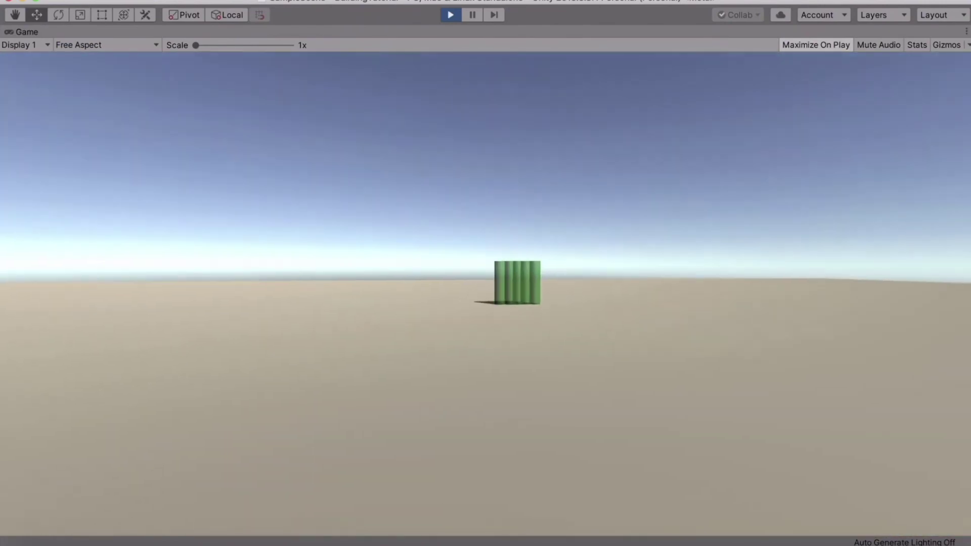
Walk the player forward past the log walls and place a wood wall at the green preview spot.
{"action": "key", "text": "w"}
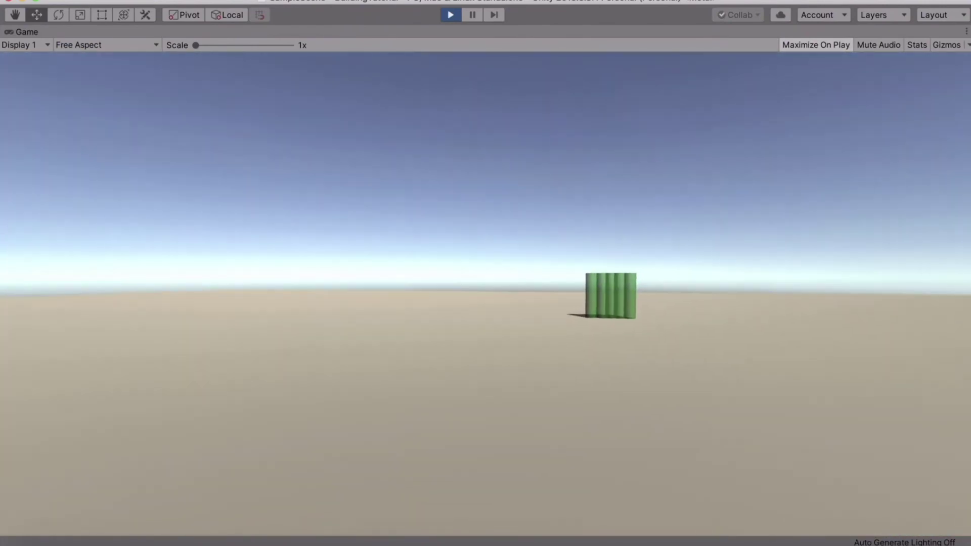
{"action": "key", "text": "w"}
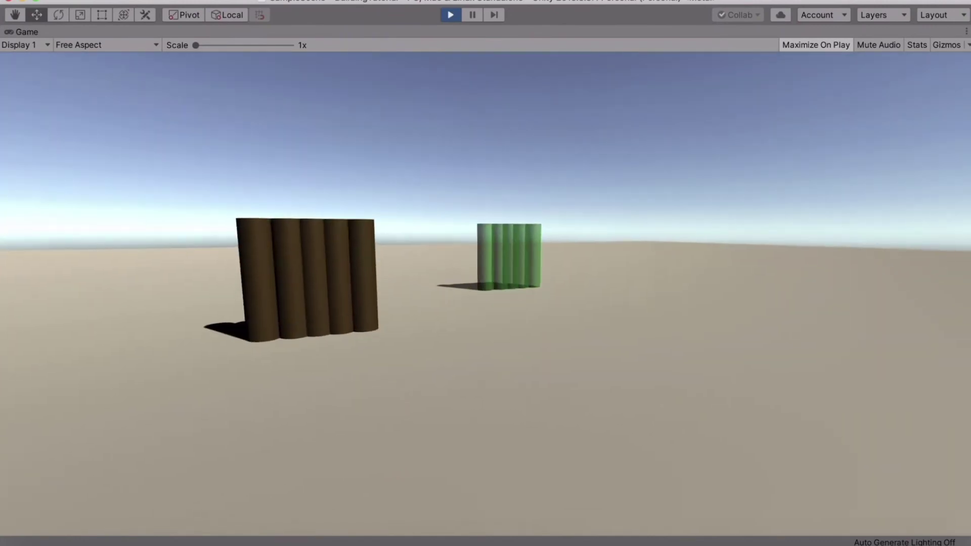
{"action": "key", "text": "w"}
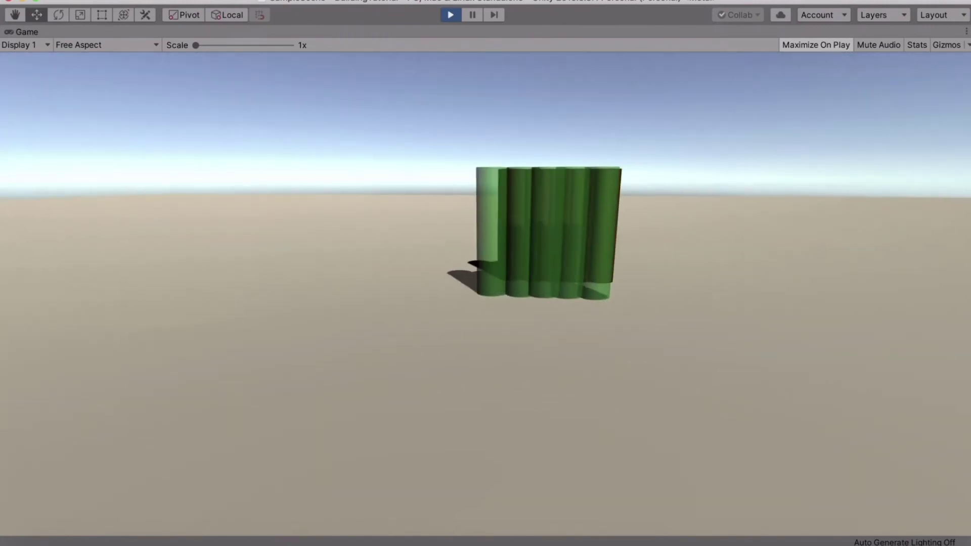
{"action": "key", "text": "w"}
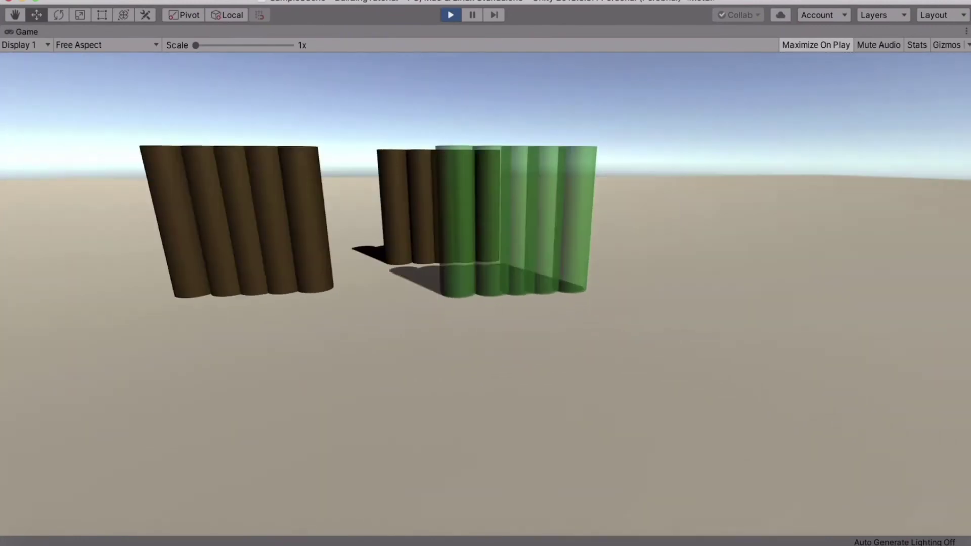
{"action": "key", "text": "w"}
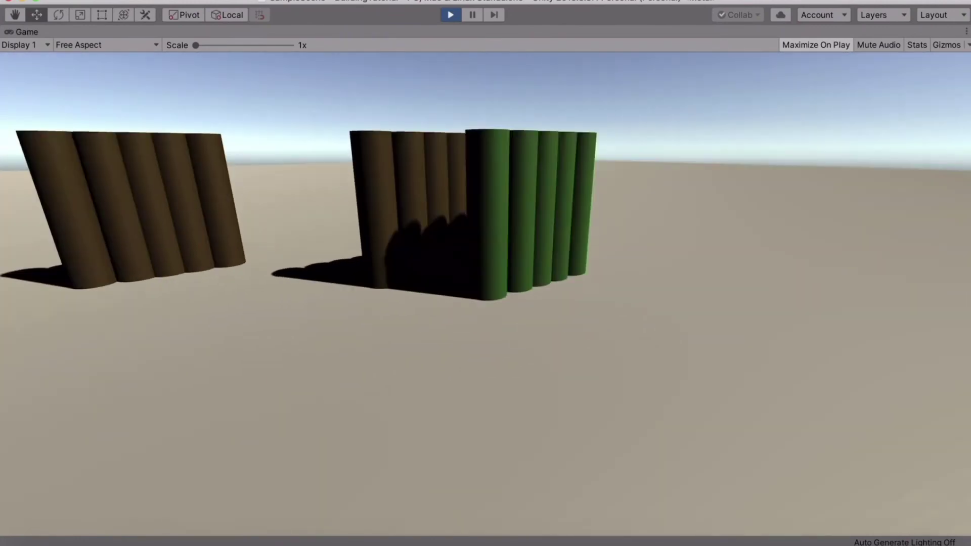
{"action": "key", "text": "w"}
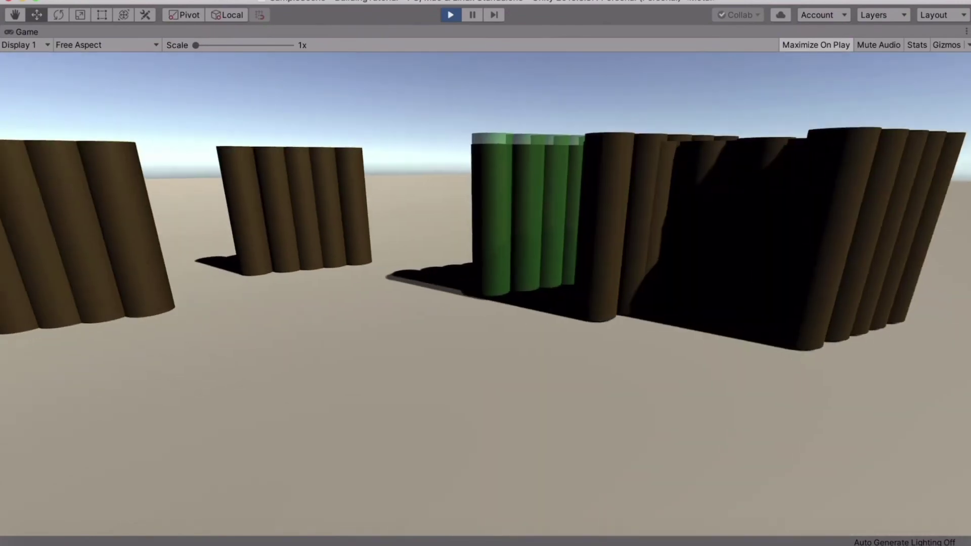
{"action": "key", "text": "w"}
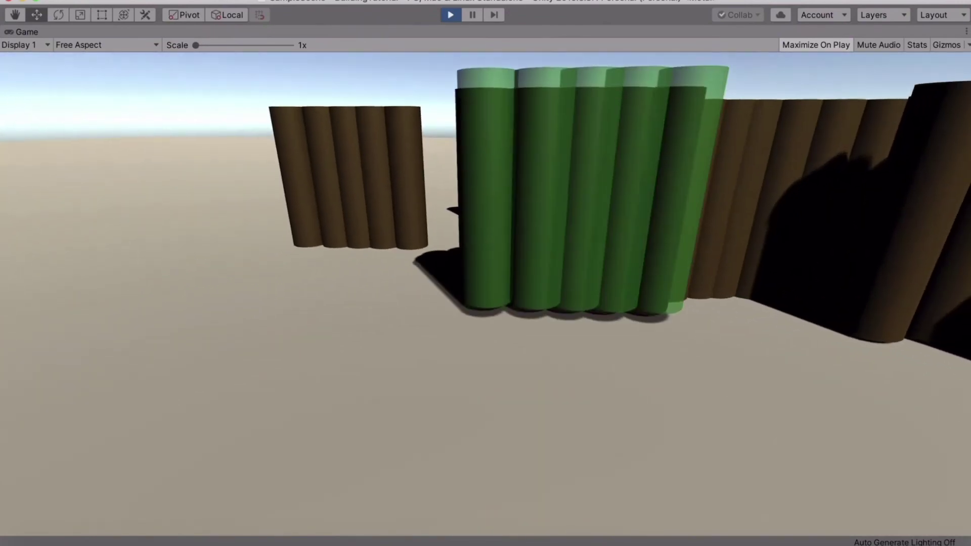
{"action": "left_click", "coordinate": [485, 273]}
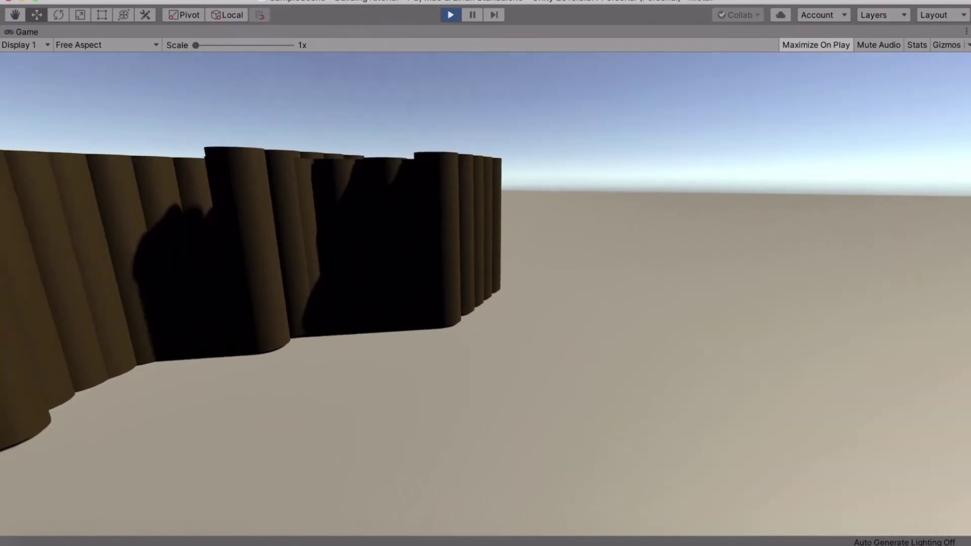
{"action": "key", "text": "w"}
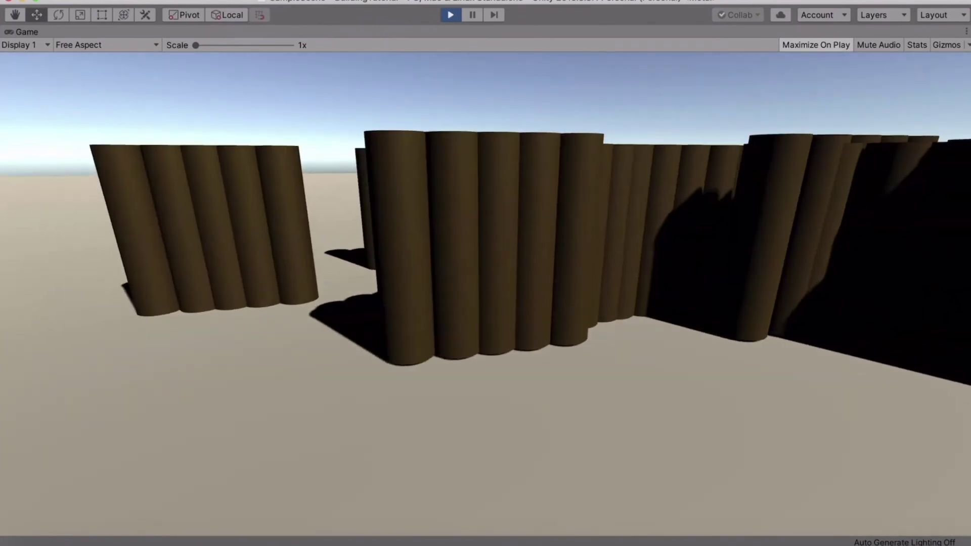